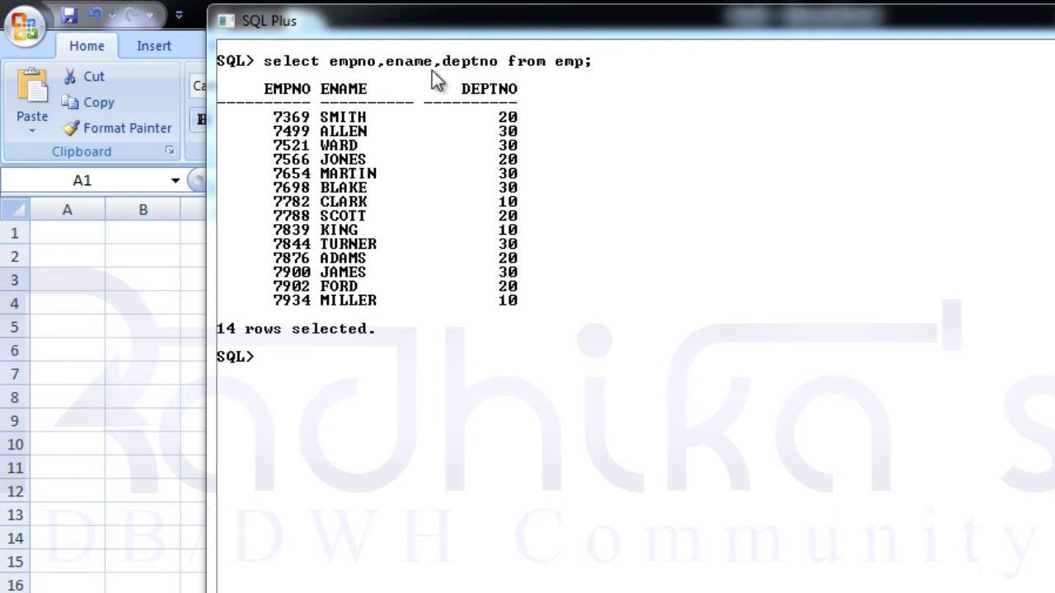
Step: Paste the copied employee query output into cell A1 and autofit column A
left_click(87, 247)
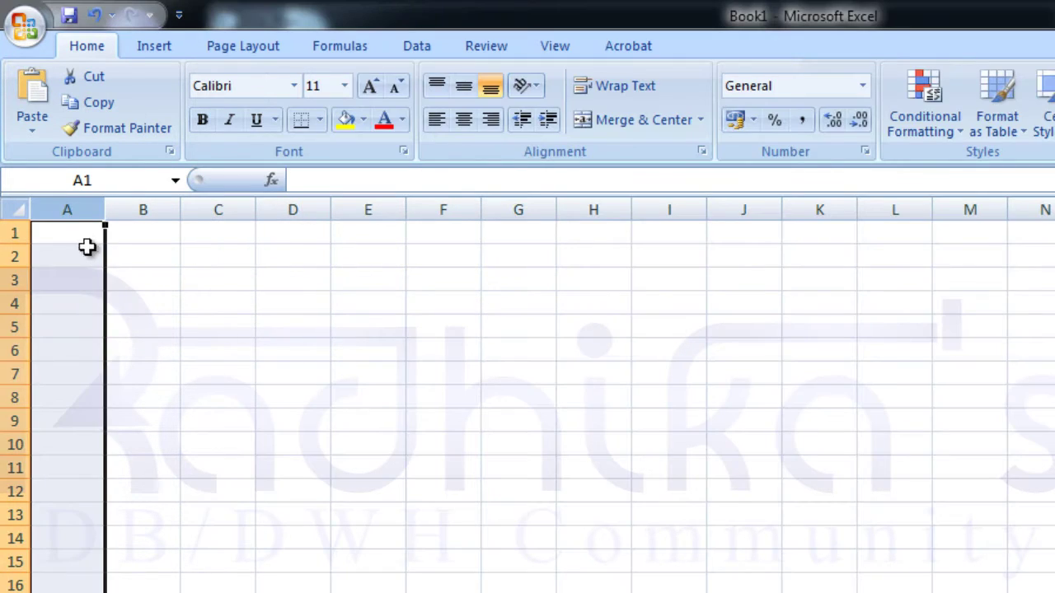
left_click(74, 231)
key("ctrl+v")
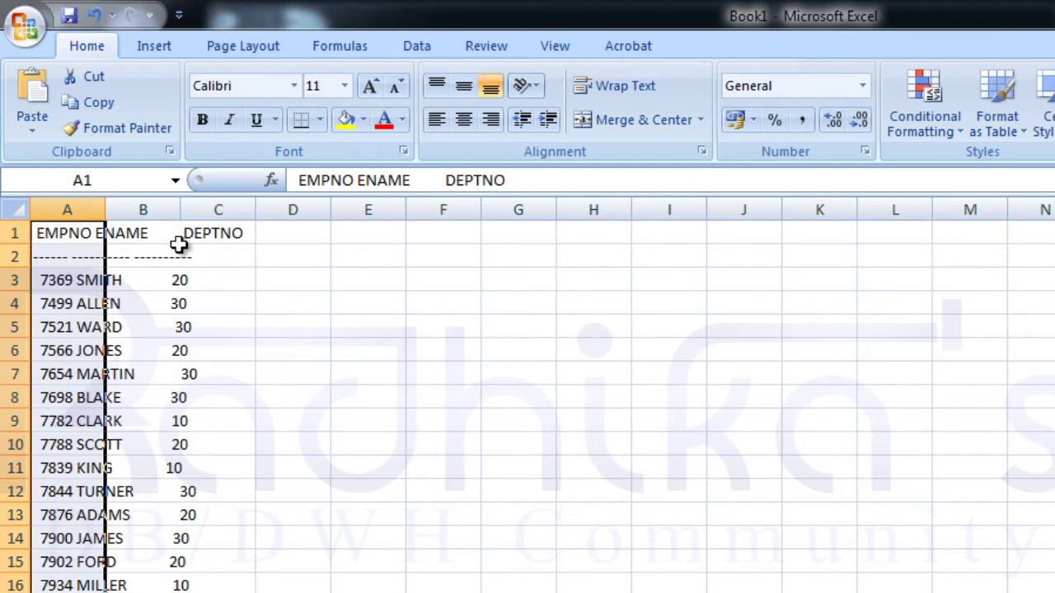
double_click(105, 198)
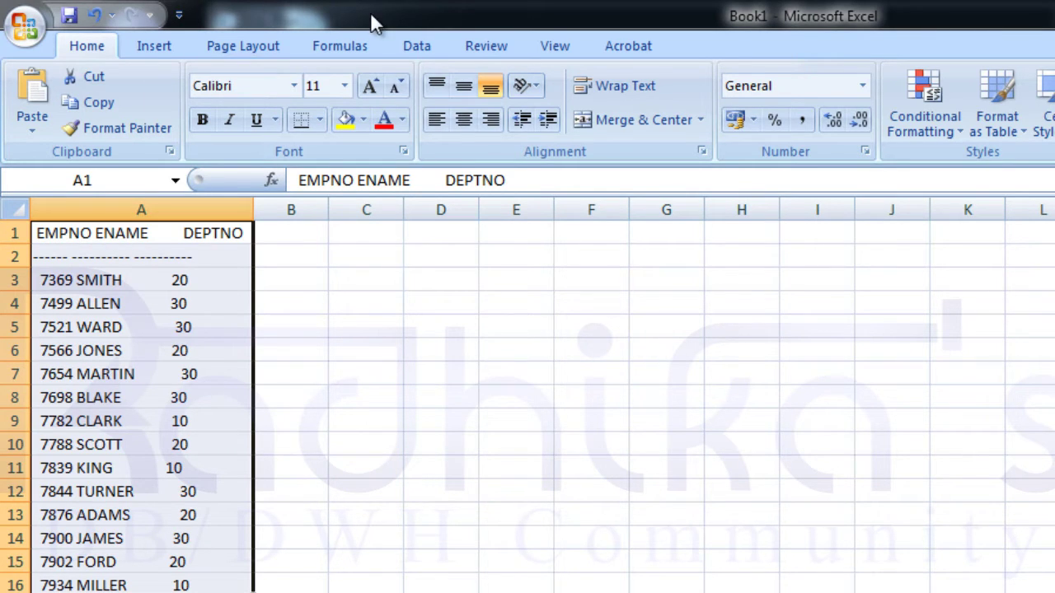
Step: Launch Text to Columns on the pasted data and select the Delimited option
left_click(424, 47)
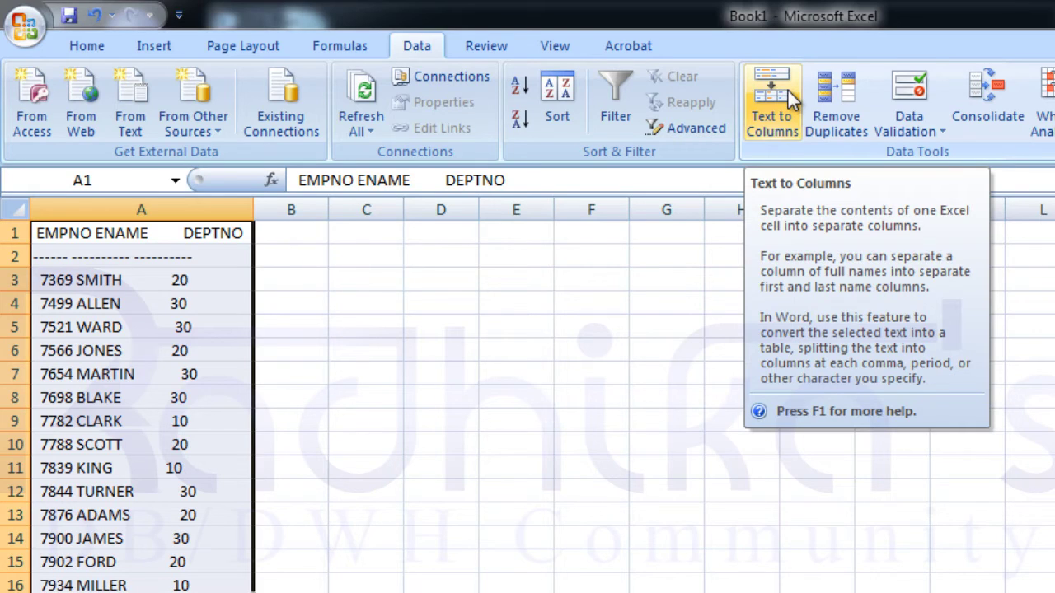
left_click(788, 91)
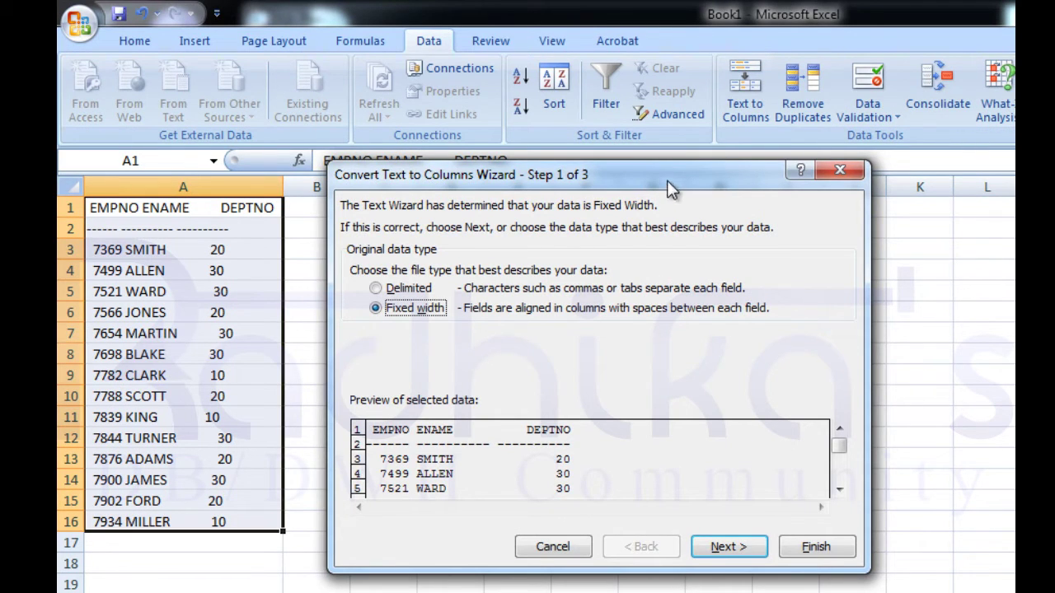
left_click_drag(669, 182, 755, 127)
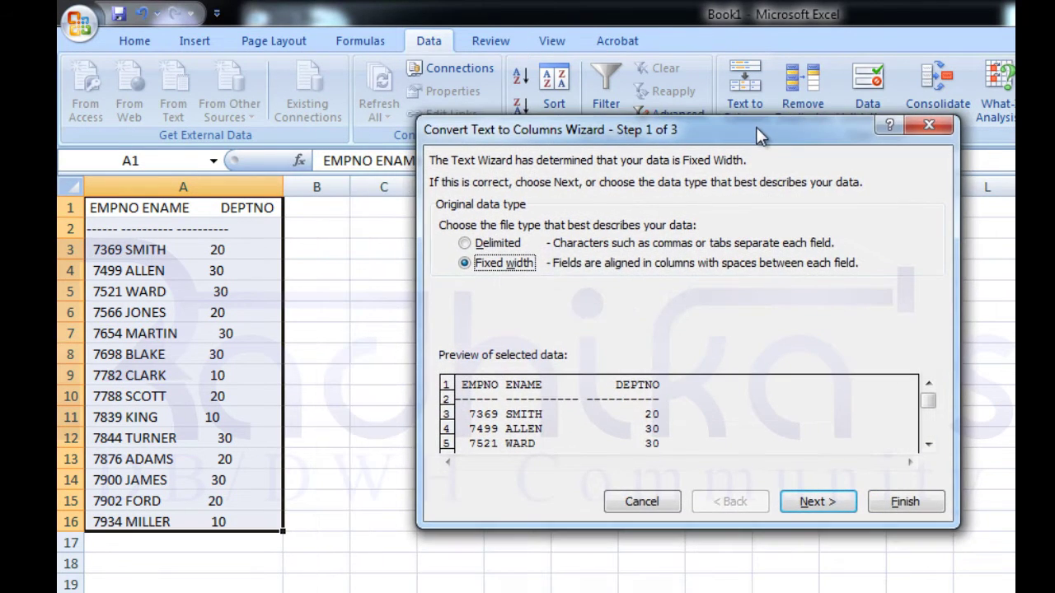
left_click(498, 245)
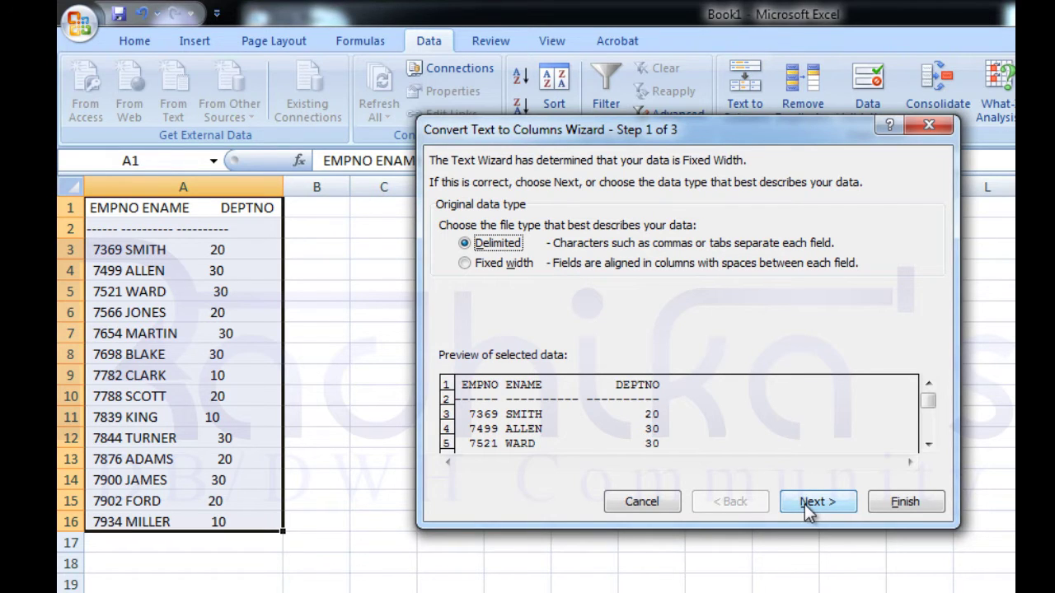
left_click(500, 265)
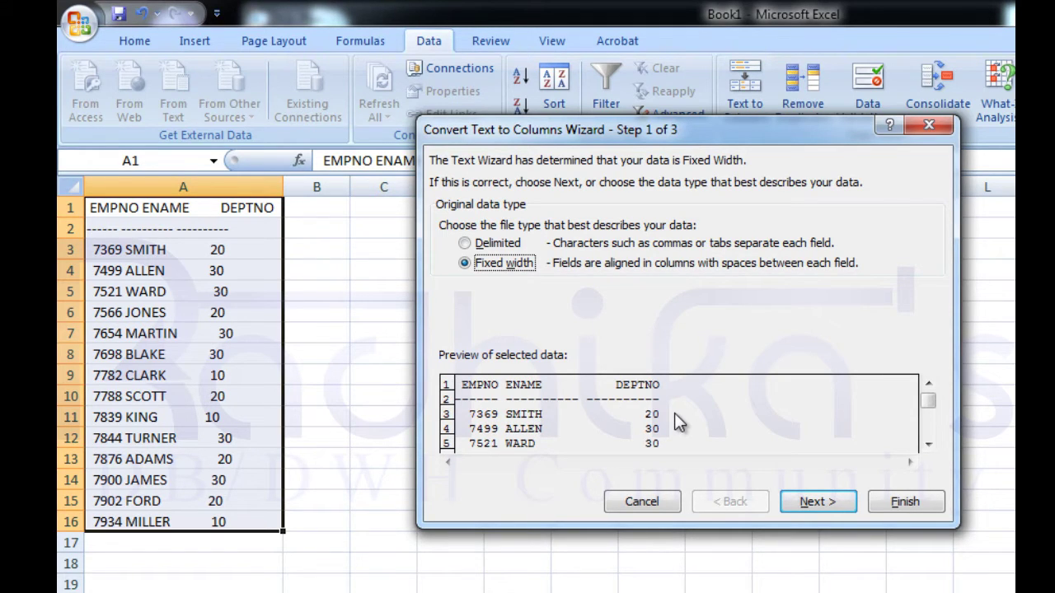
left_click(486, 244)
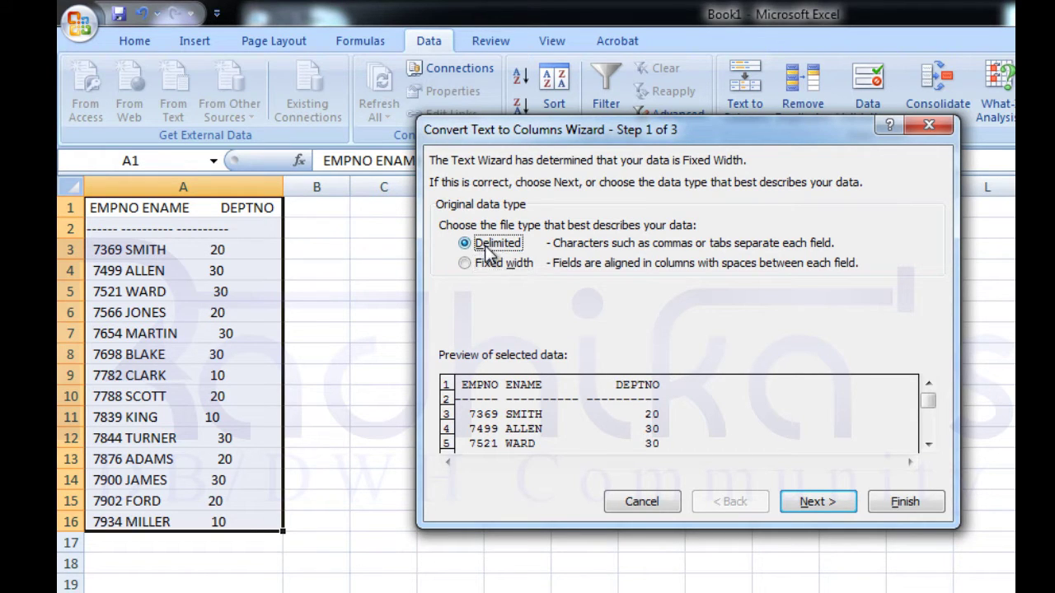
Step: Use Space as the only delimiter, treating consecutive delimiters as one, with Tab and Other cleared
left_click(803, 506)
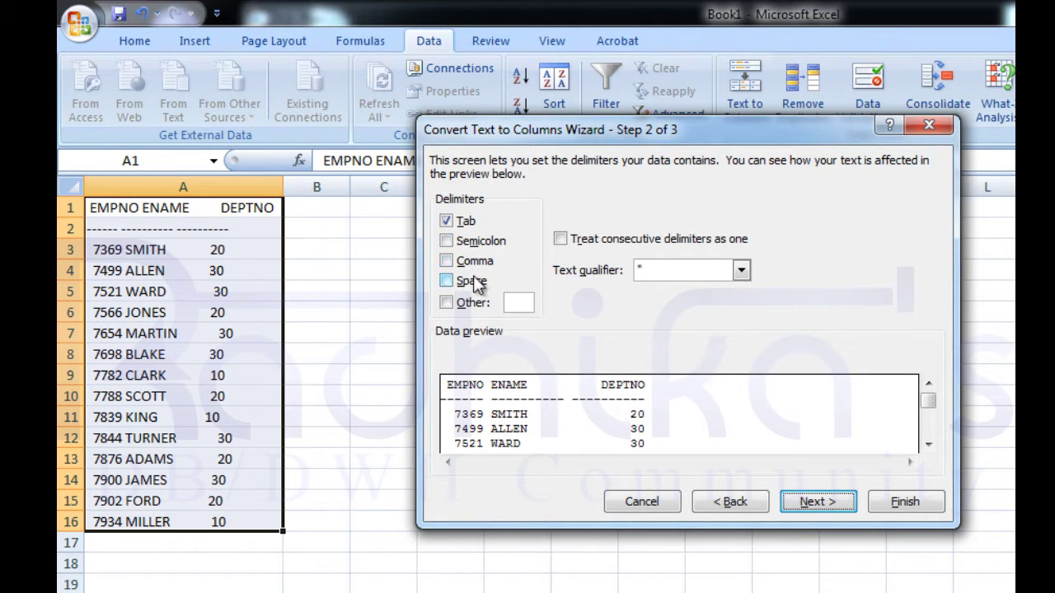
left_click(467, 304)
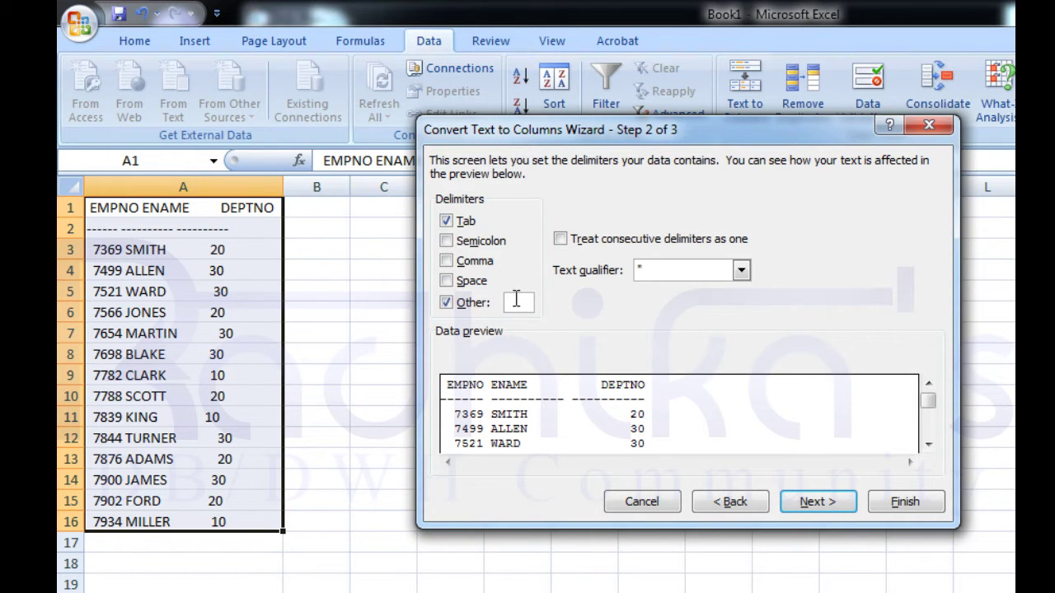
left_click(446, 221)
left_click(445, 302)
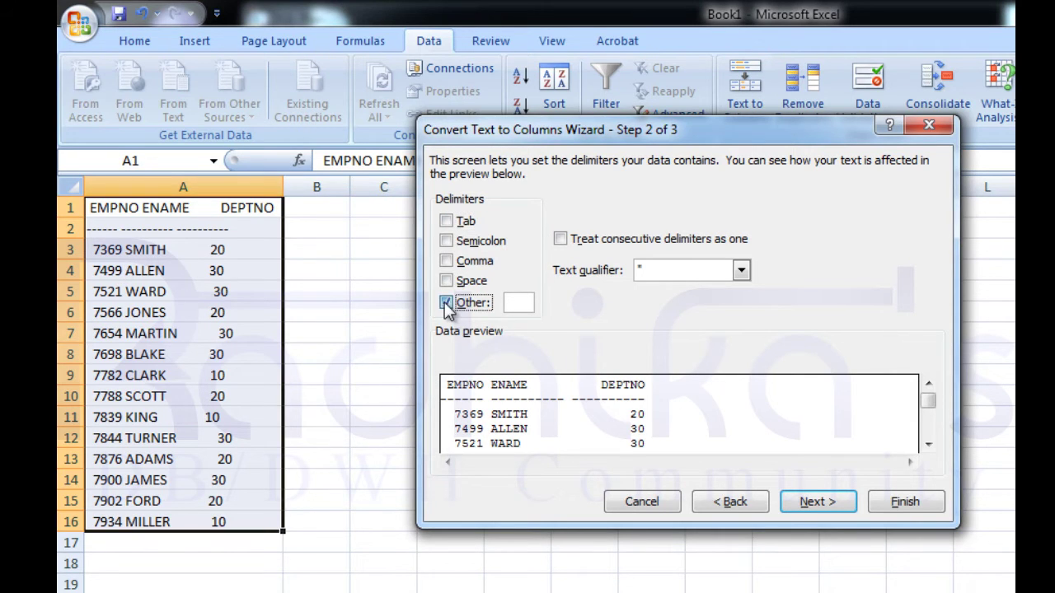
left_click(446, 280)
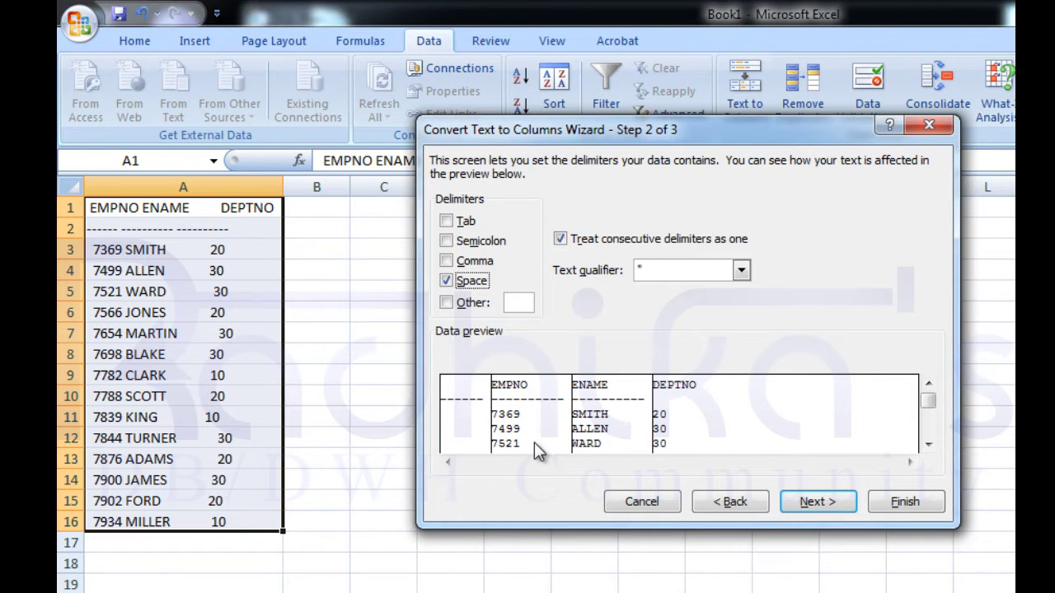
Step: Cancel the split wizard and enter =TRIM(A1) in cell B1
left_click(944, 127)
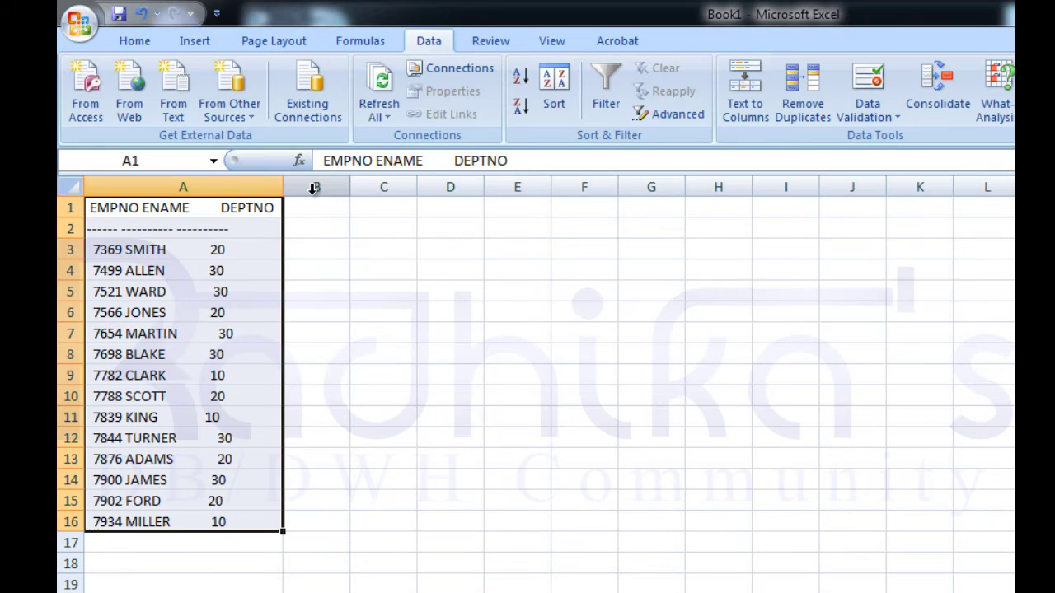
left_click(316, 207)
type("=")
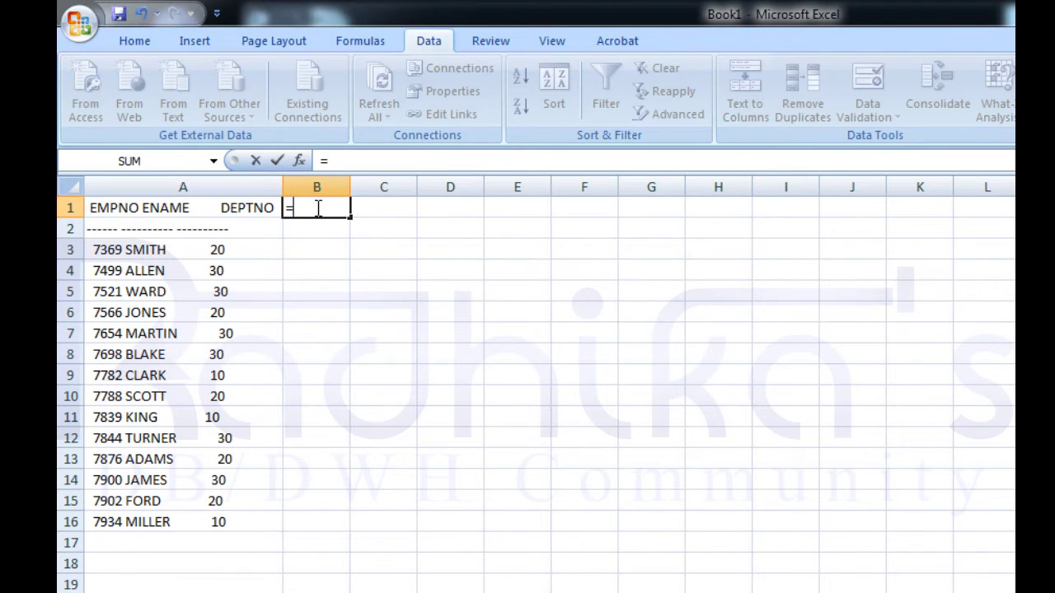
type("trim")
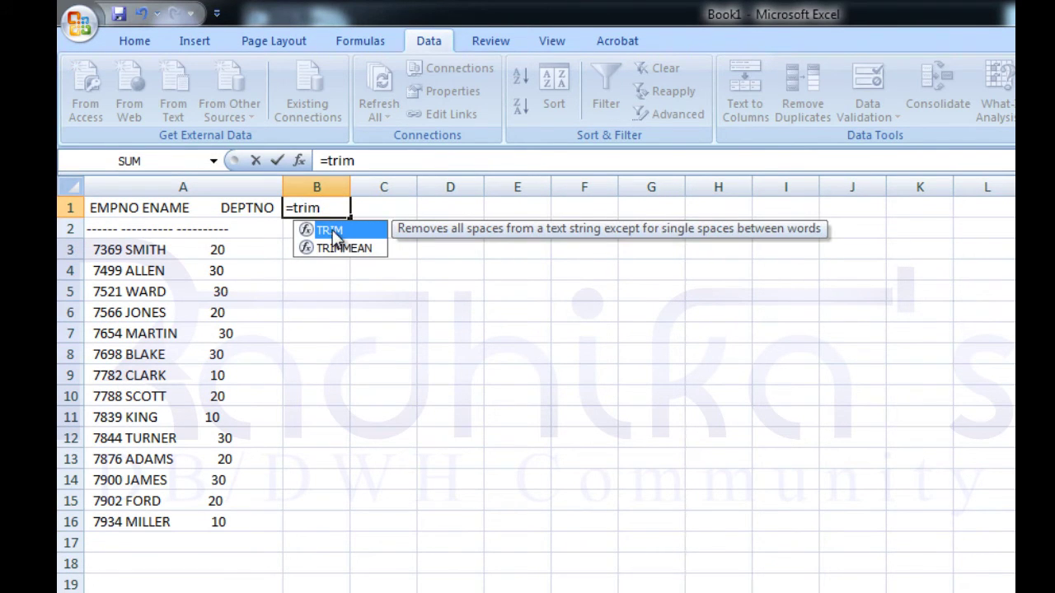
double_click(329, 230)
left_click(188, 213)
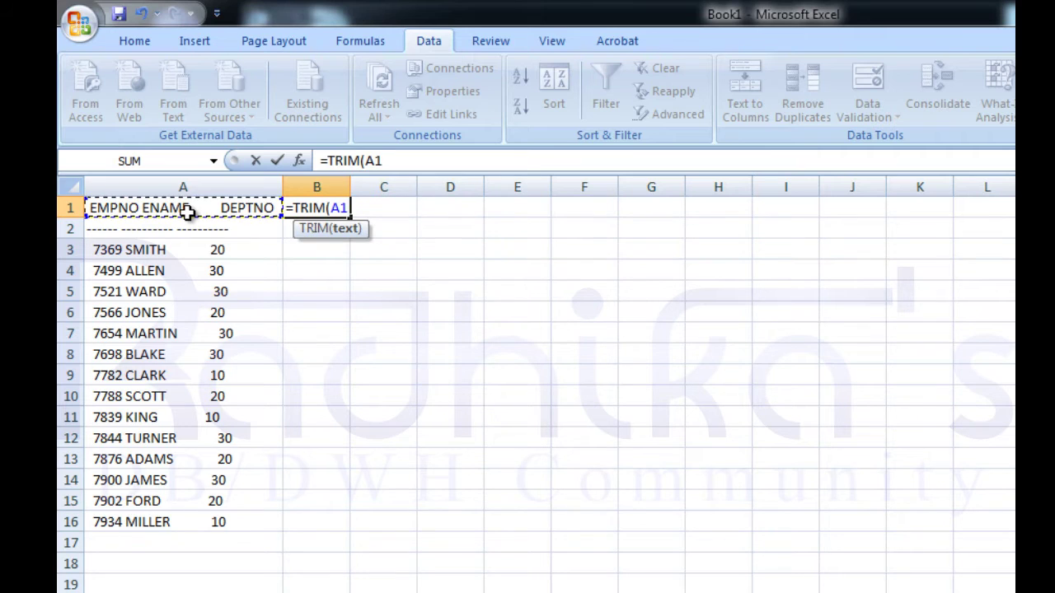
type(")")
key("Return")
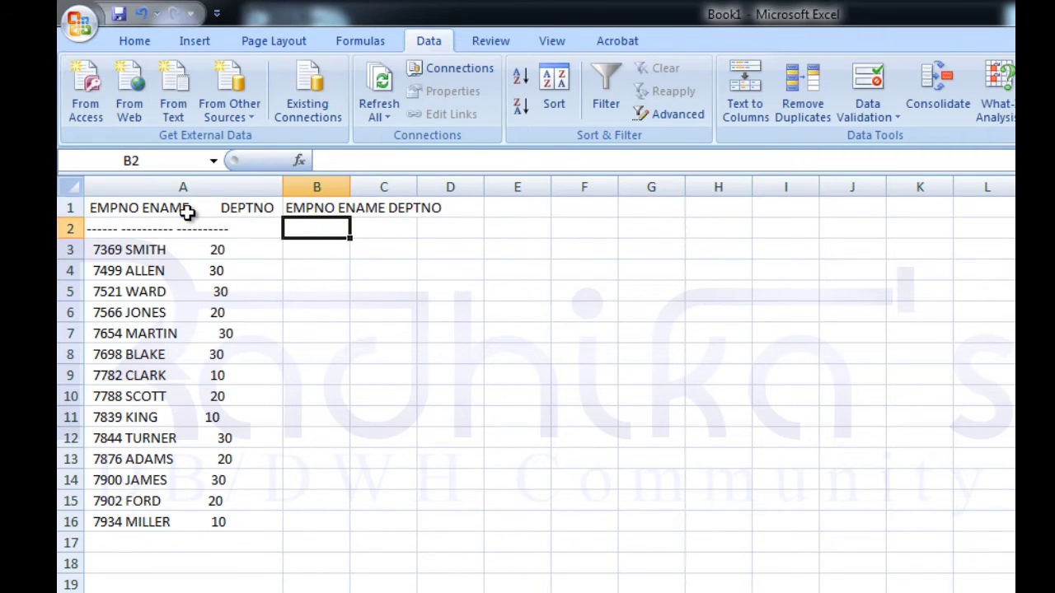
Step: Fill the TRIM formula down to row 16 and copy B1:B16
left_click_drag(351, 191, 449, 191)
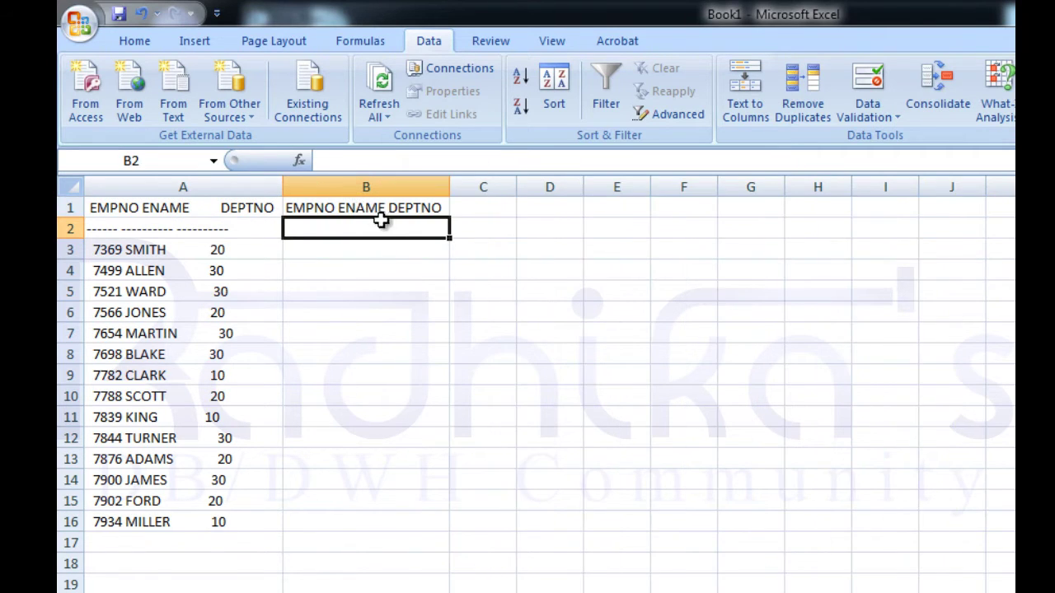
left_click_drag(388, 208, 449, 223)
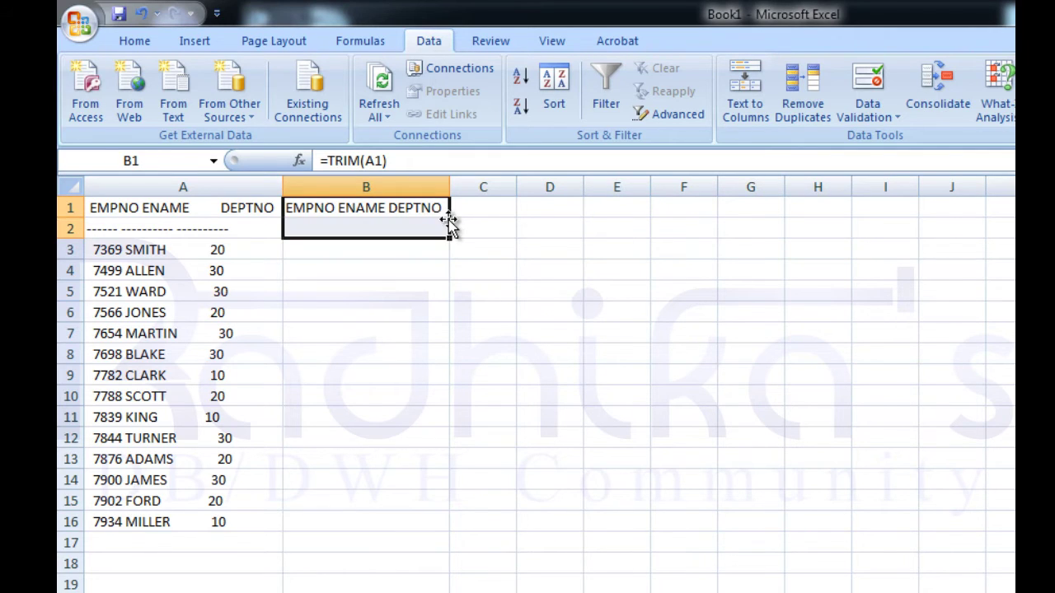
left_click(447, 212)
double_click(450, 218)
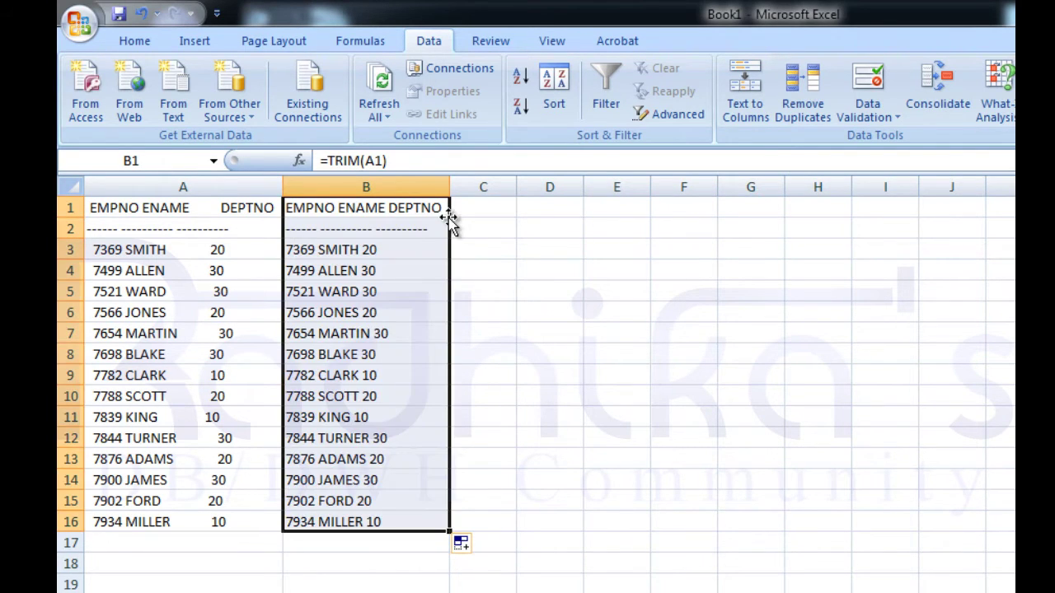
left_click(459, 238)
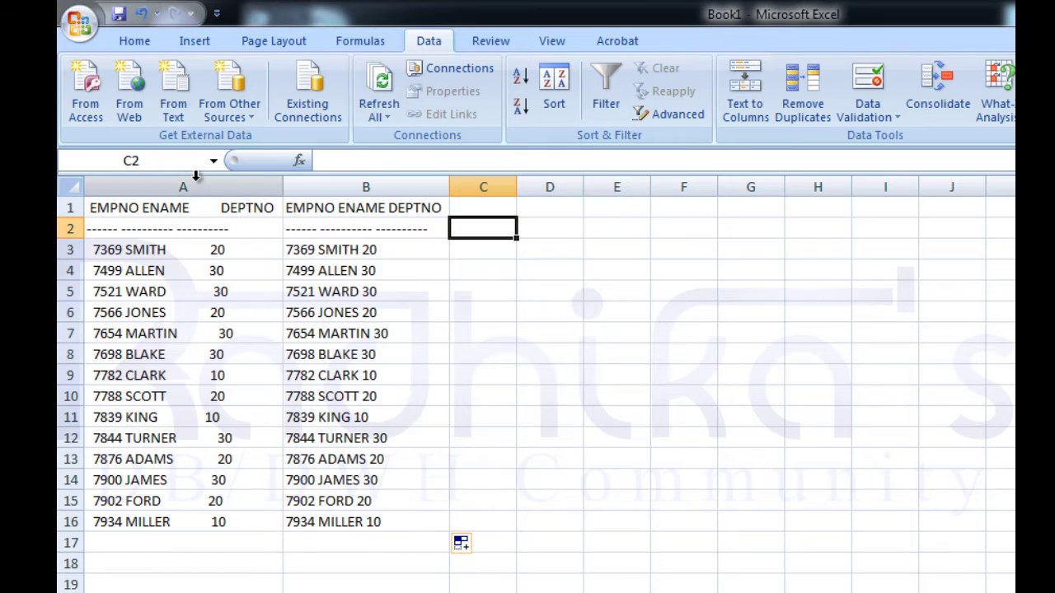
left_click(315, 210)
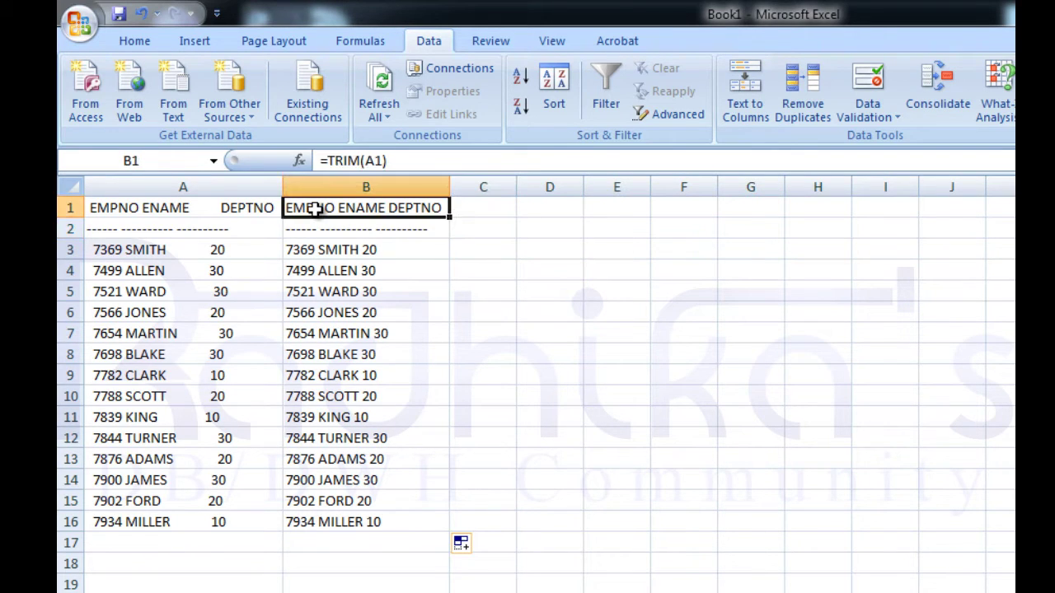
key("ctrl+shift+Down")
key("ctrl+c")
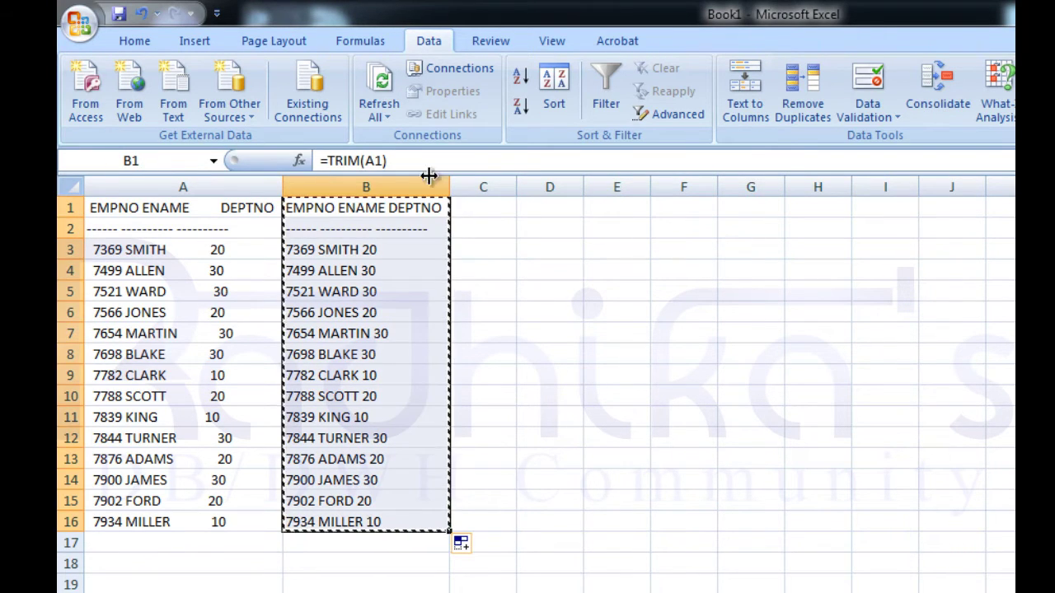
Step: Paste the trimmed results as values into column C and autofit it
left_click(473, 211)
right_click(475, 211)
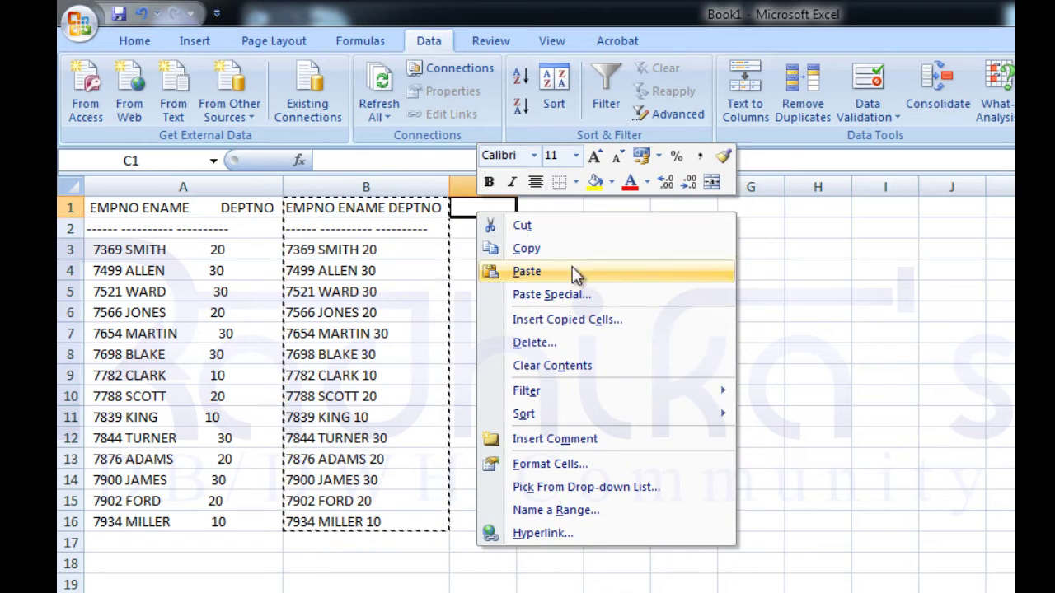
left_click(577, 300)
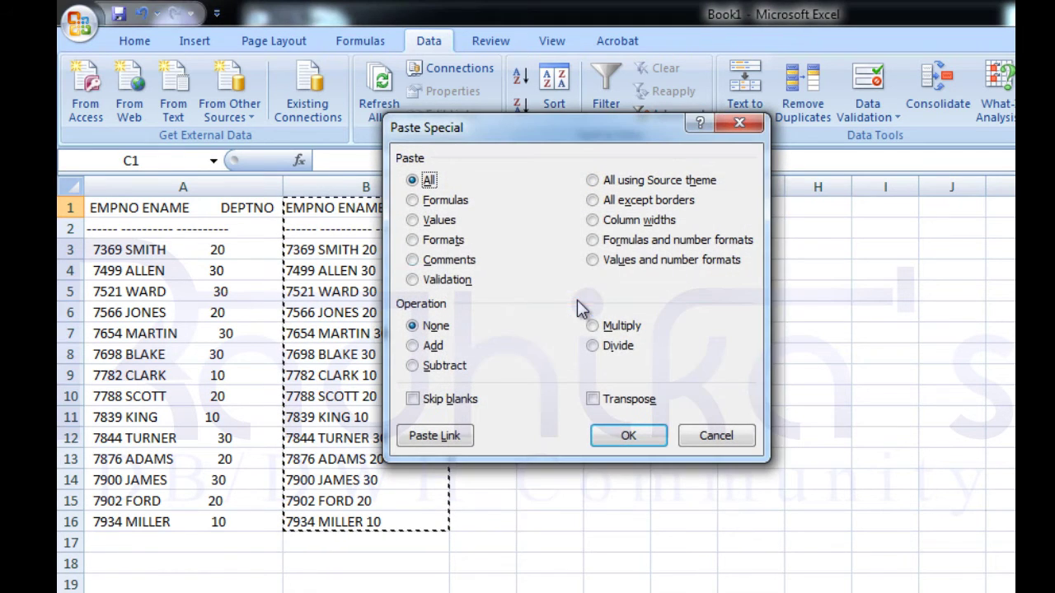
left_click(443, 222)
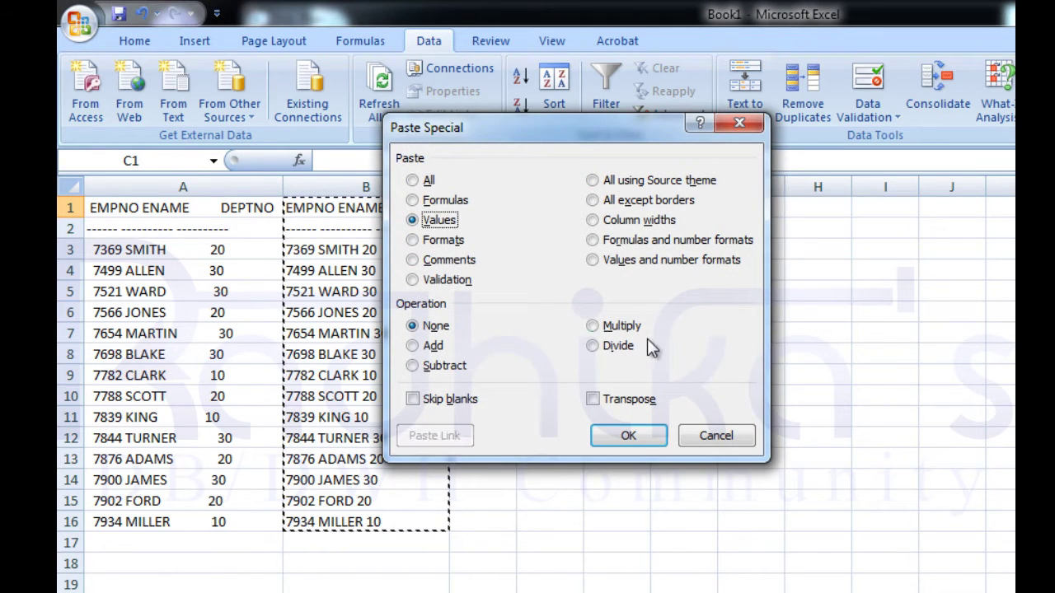
left_click(629, 436)
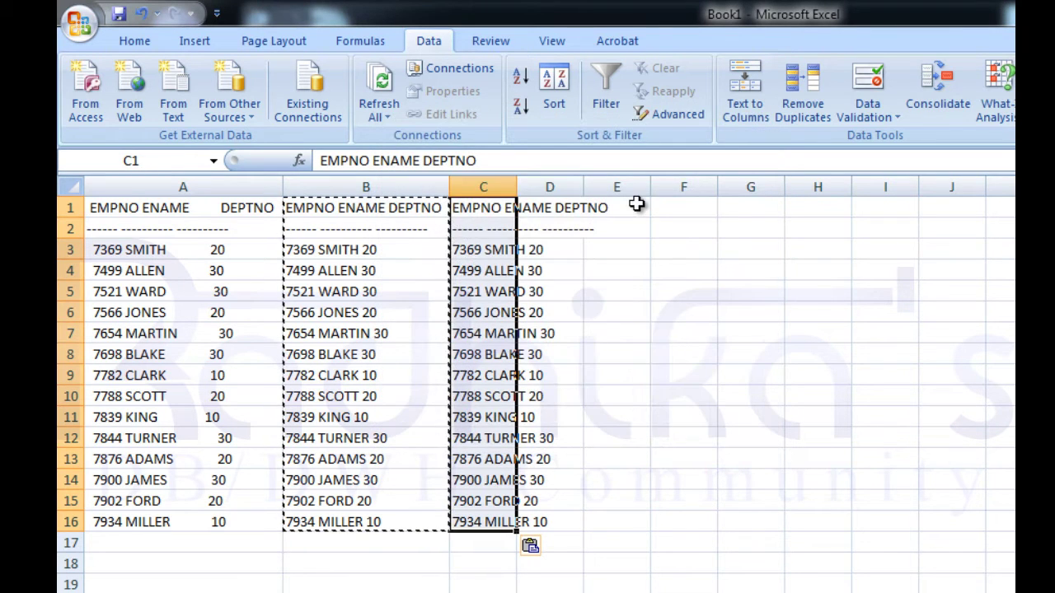
double_click(516, 188)
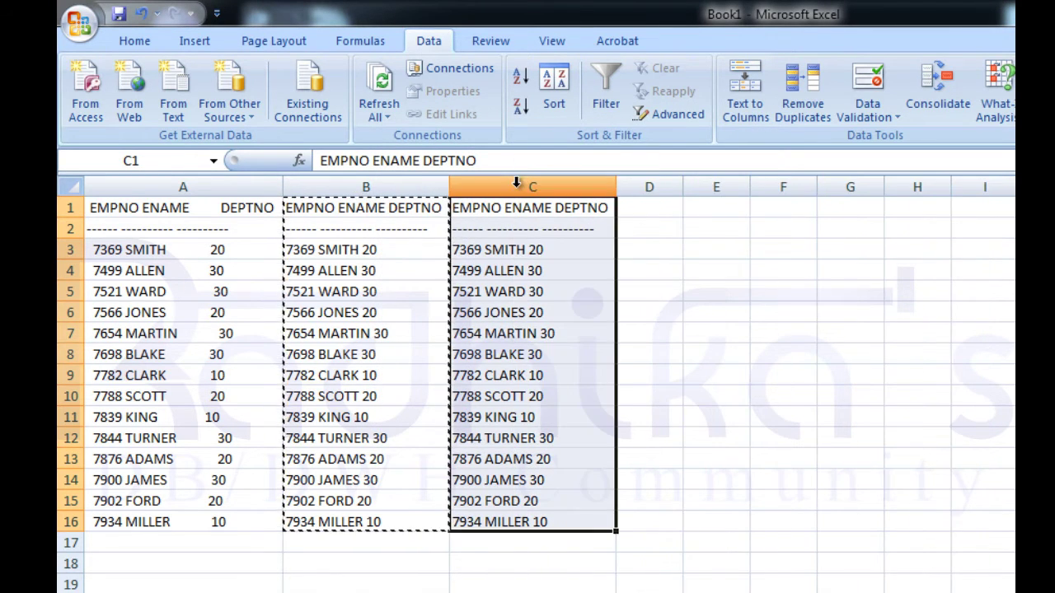
Step: Delete columns A and B, leaving the cleaned rows in column A
left_click(220, 183)
left_click_drag(220, 179, 302, 182)
right_click(305, 187)
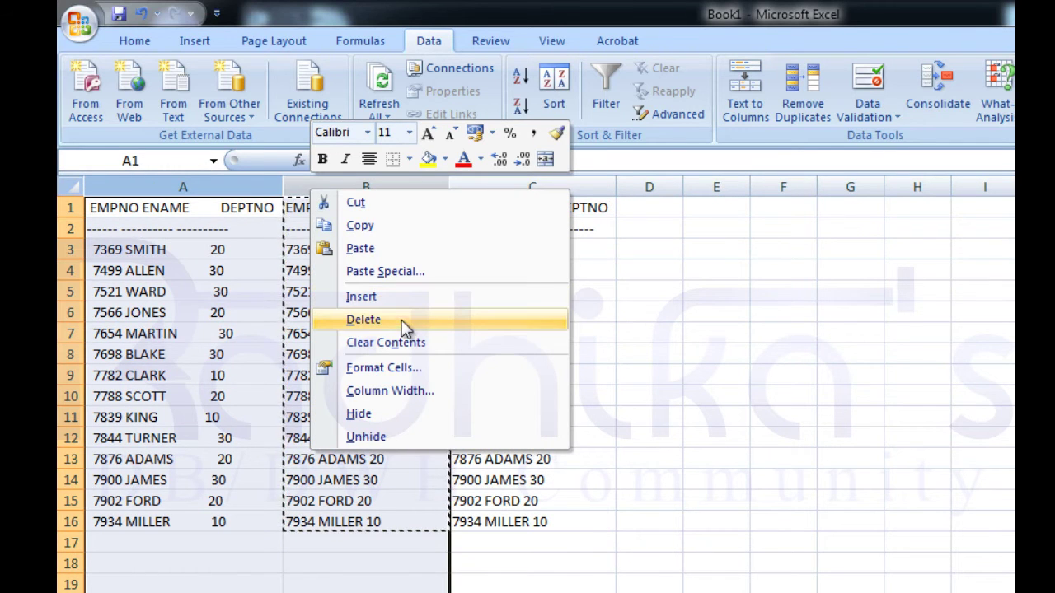
left_click(364, 320)
left_click(244, 251)
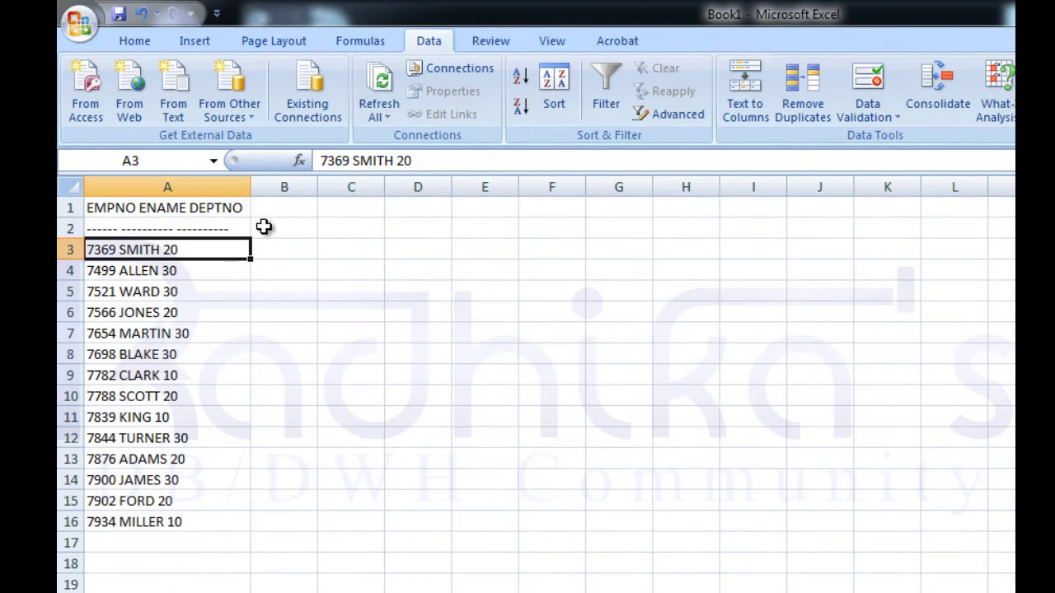
left_click(285, 212)
Step: Run Text to Columns on column A with the space delimiter to get EMPNO, ENAME, DEPTNO
left_click(205, 187)
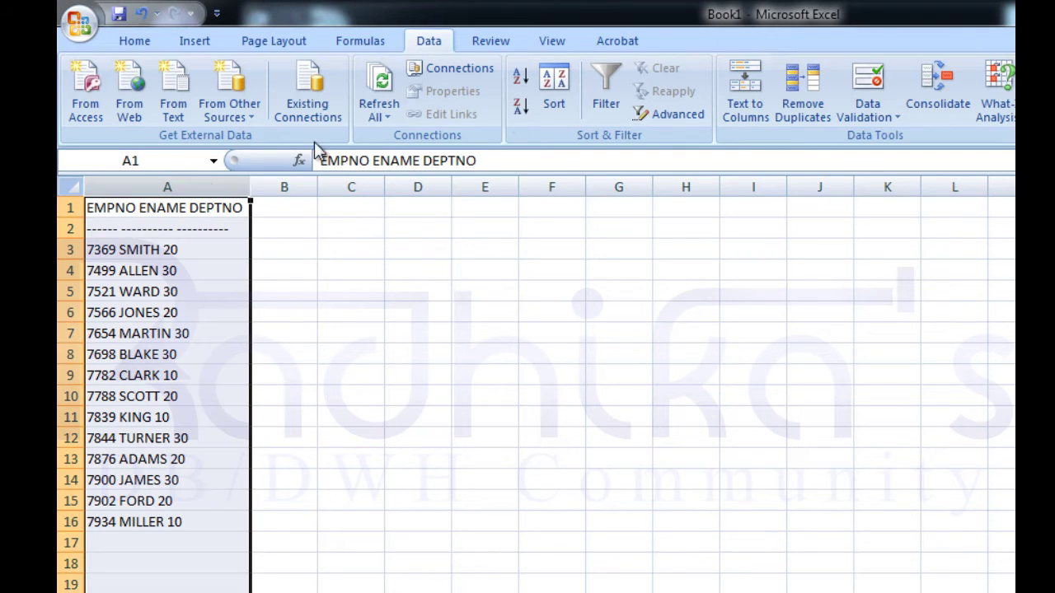
left_click(731, 109)
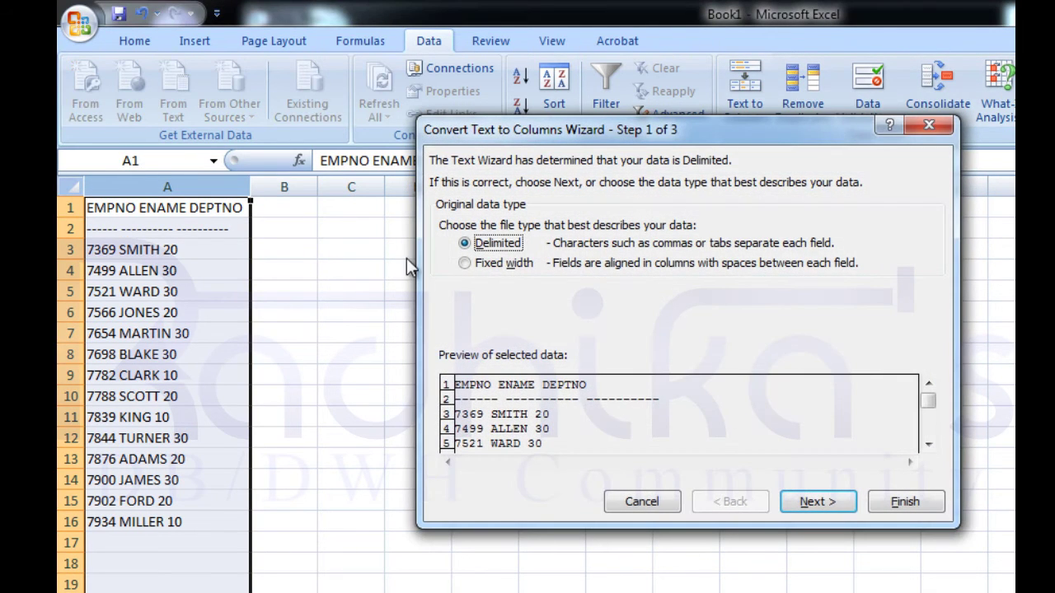
left_click(803, 503)
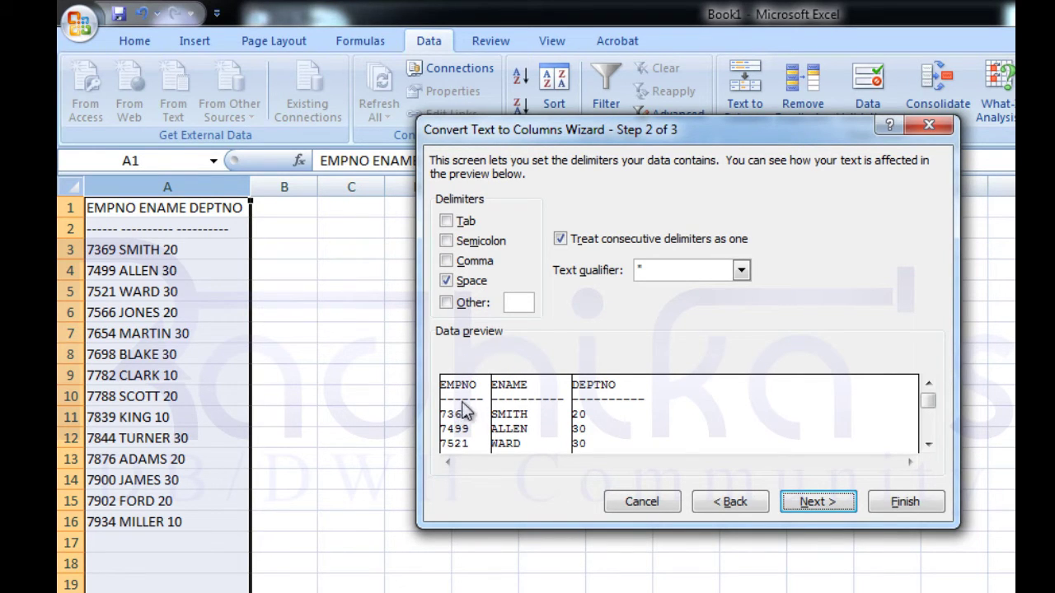
left_click(834, 506)
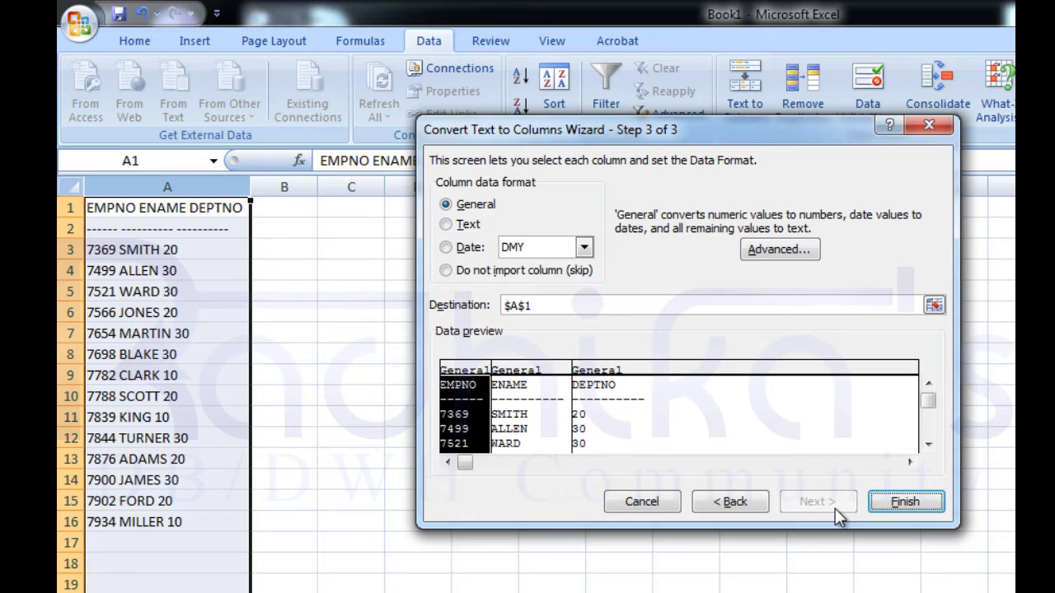
left_click(900, 502)
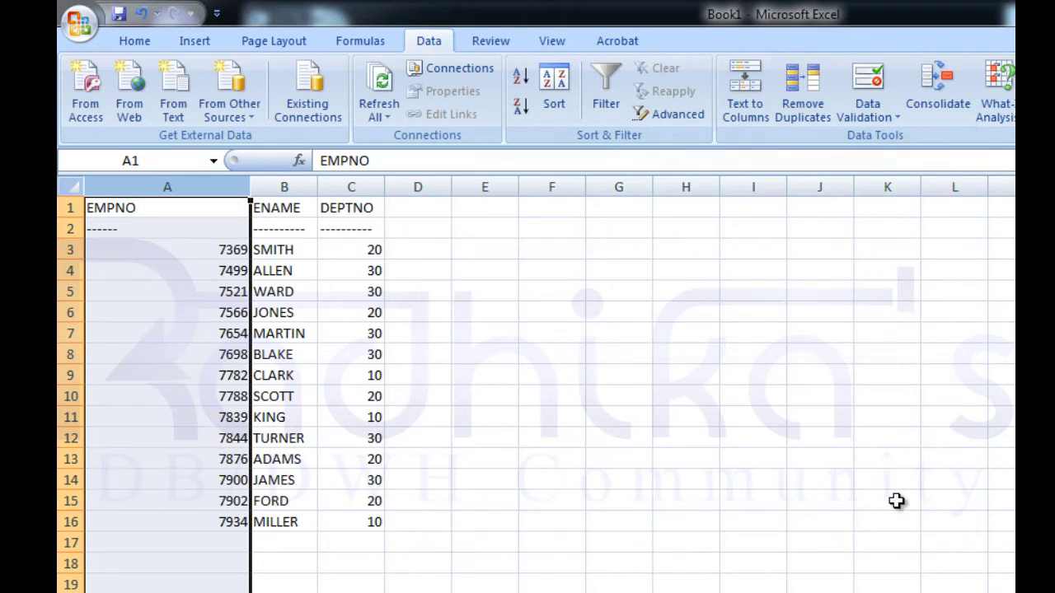
left_click(280, 297)
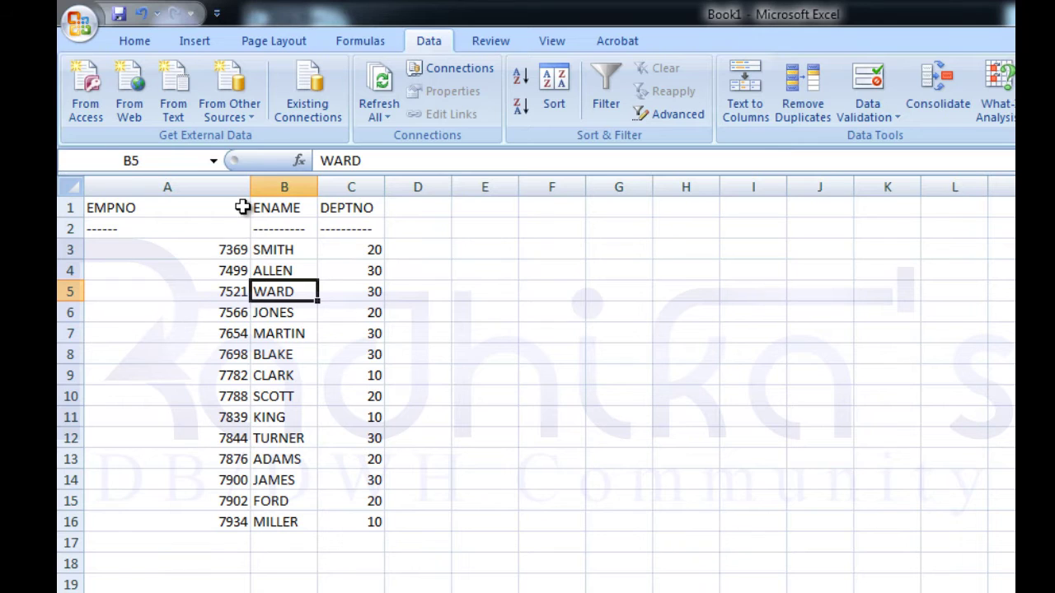
Step: Start a CONCATENATE formula in D3, then abandon it
left_click(276, 253)
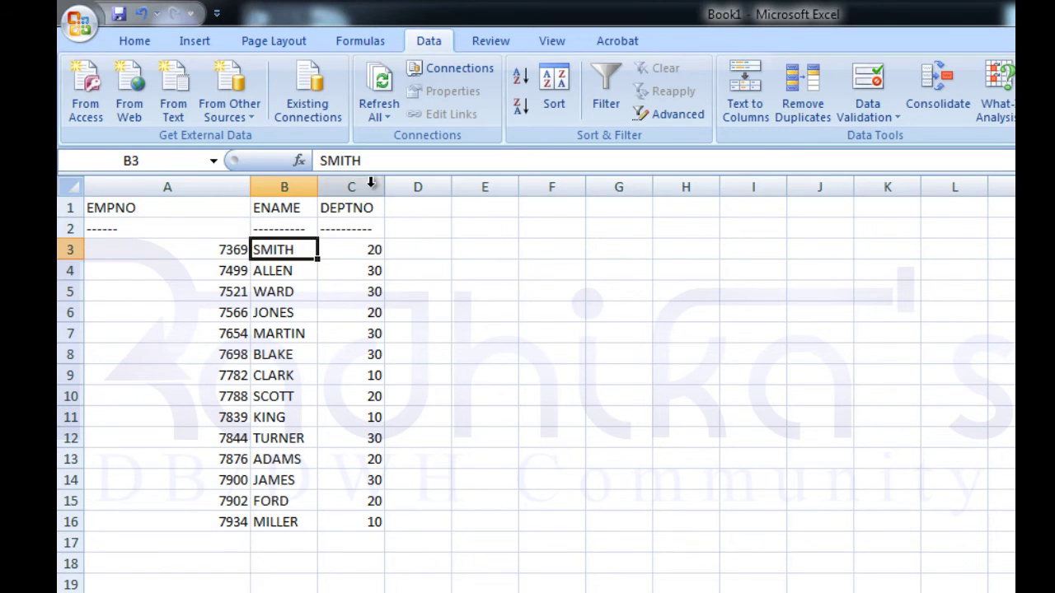
left_click(432, 250)
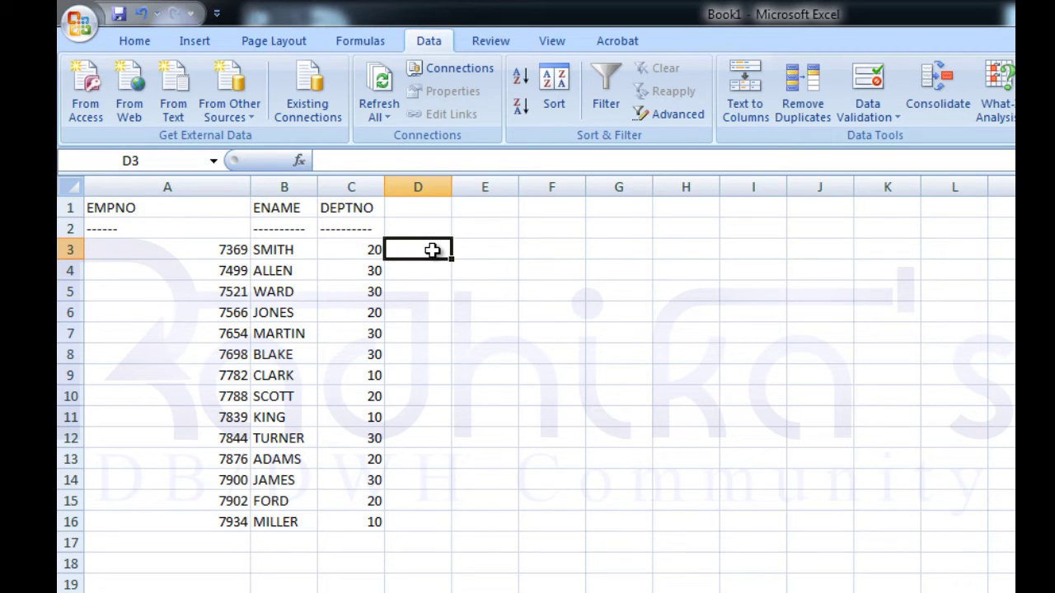
type("=con")
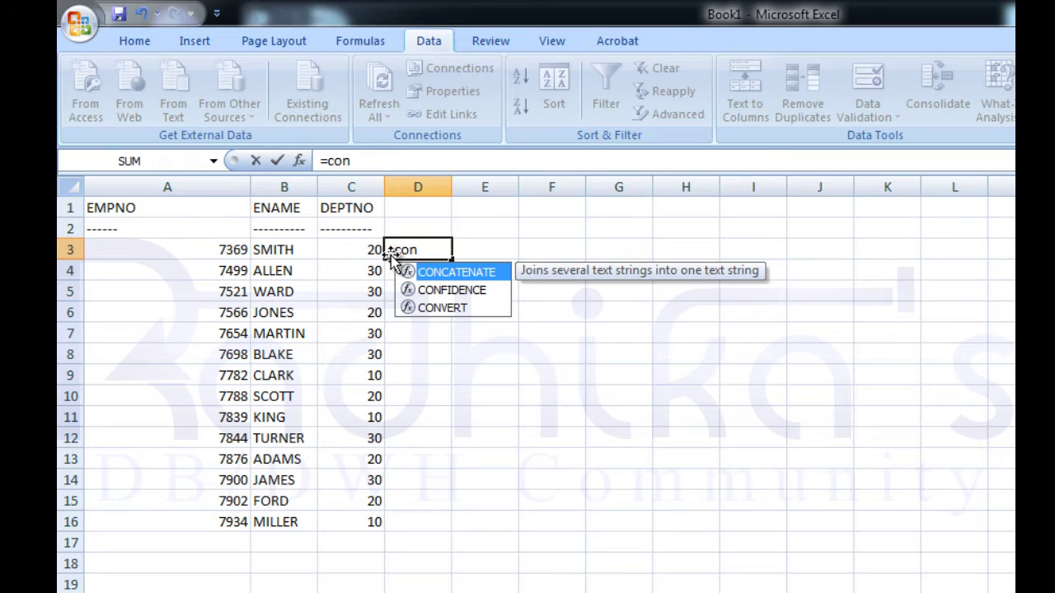
key("BackSpace")
key("BackSpace")
key("BackSpace")
key("BackSpace")
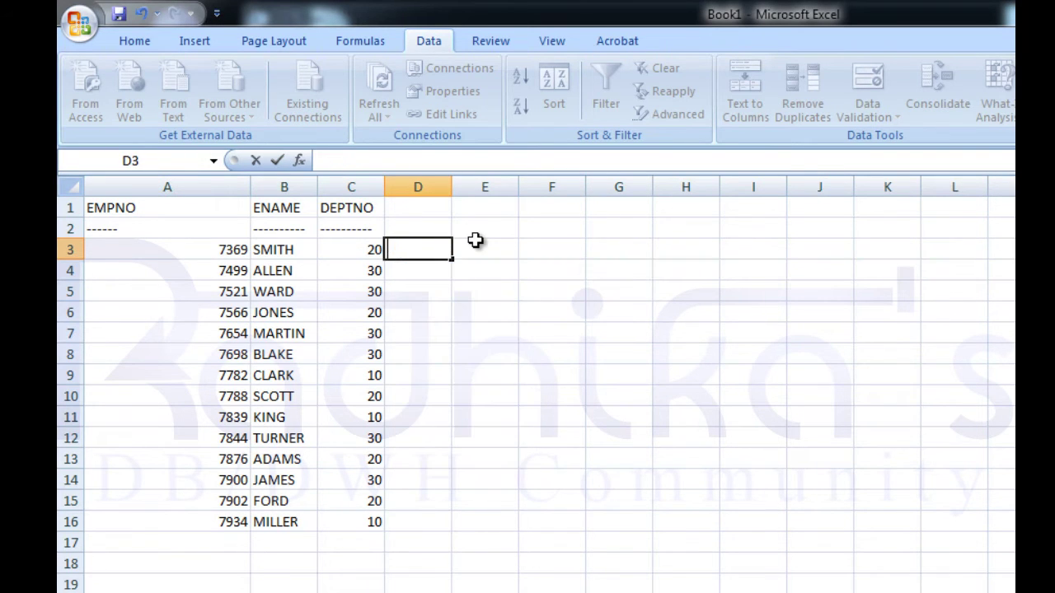
left_click(589, 335)
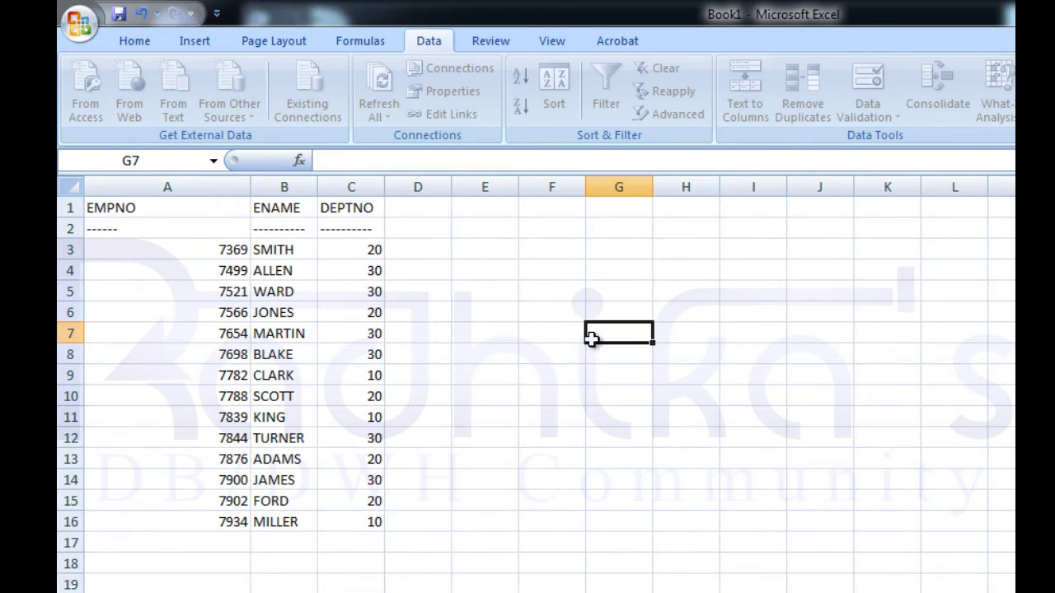
Step: Insert a blank column C before DEPTNO and fill a comma down C3:C16
right_click(351, 188)
left_click(434, 303)
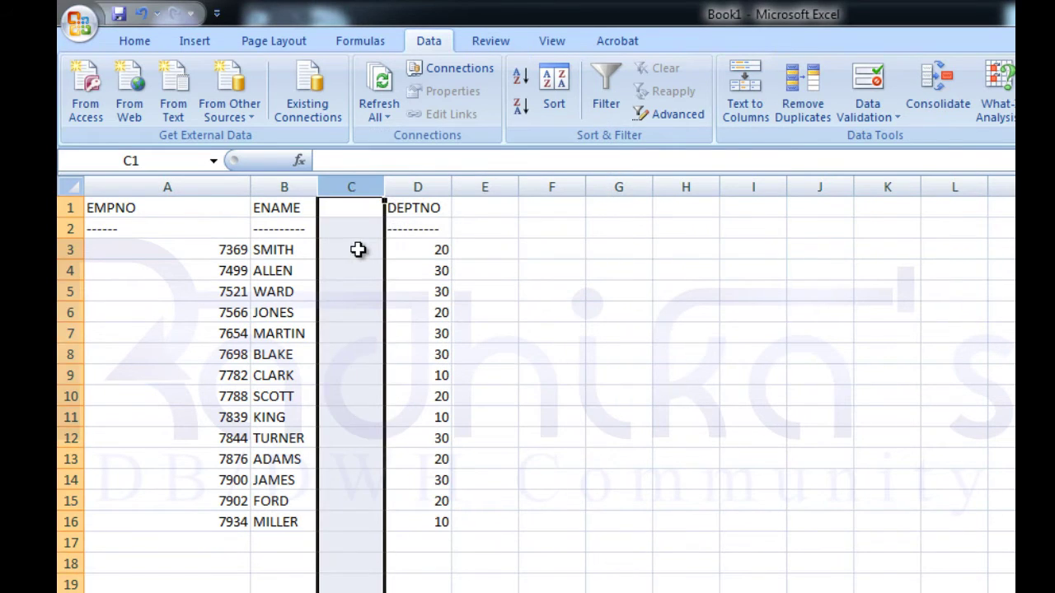
left_click(358, 249)
type(",")
key("Return")
left_click(358, 249)
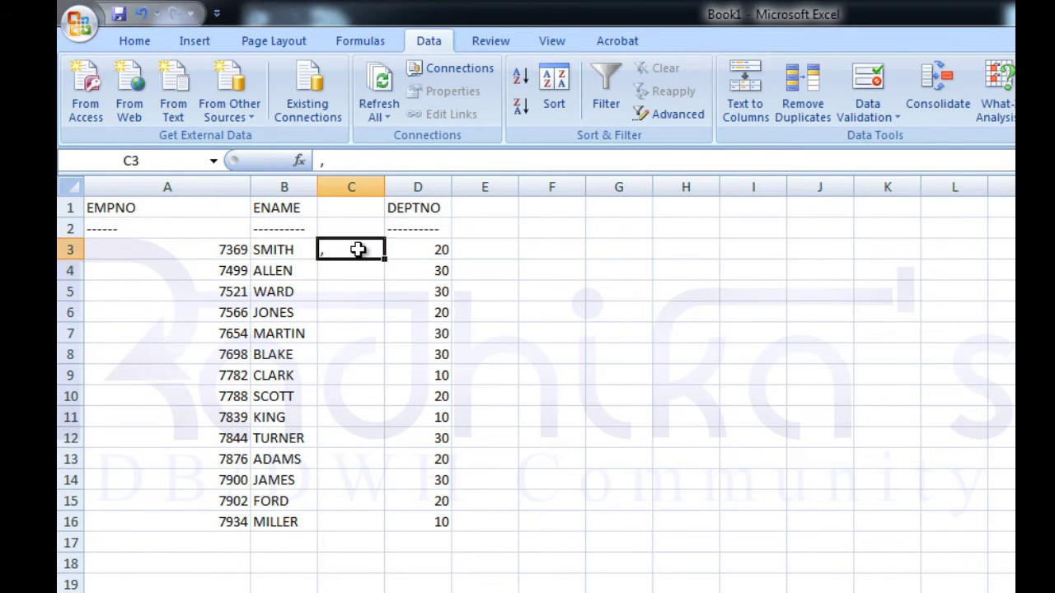
double_click(384, 260)
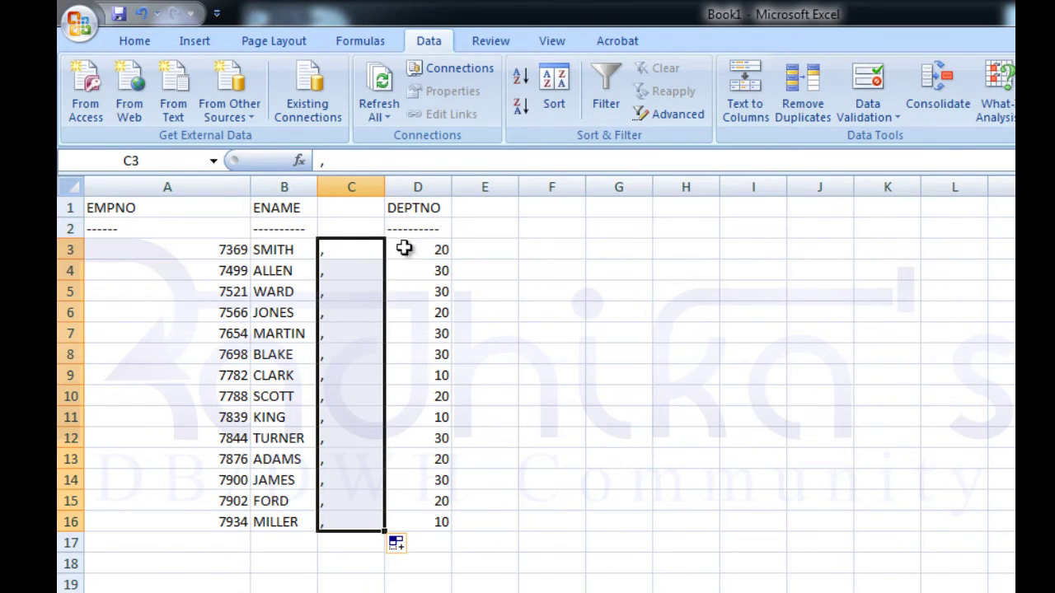
left_click(474, 251)
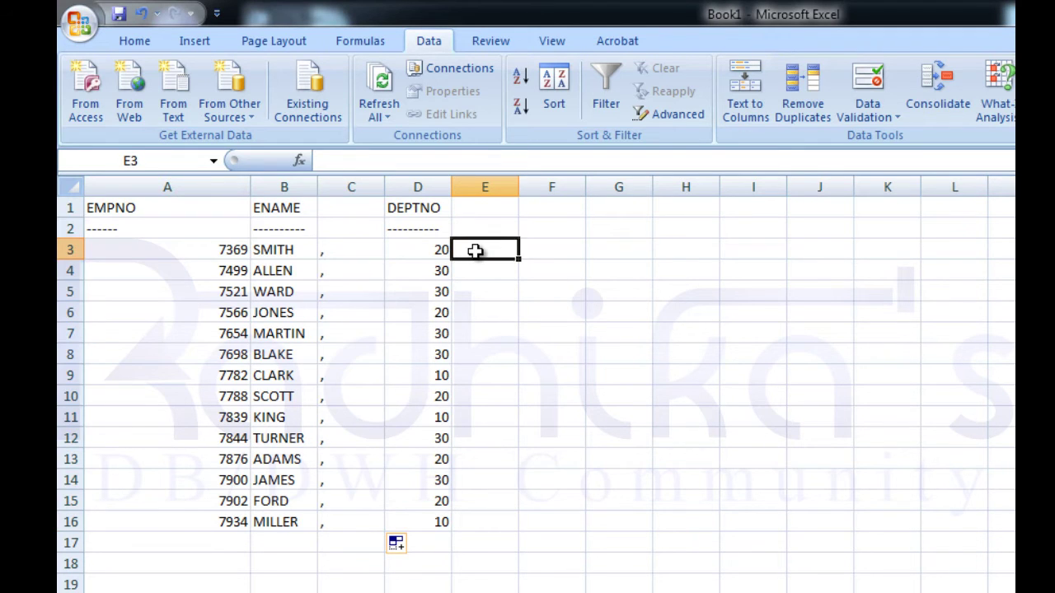
Step: Replace the commas with a pipe character (|) in C3:C16
left_click(360, 246)
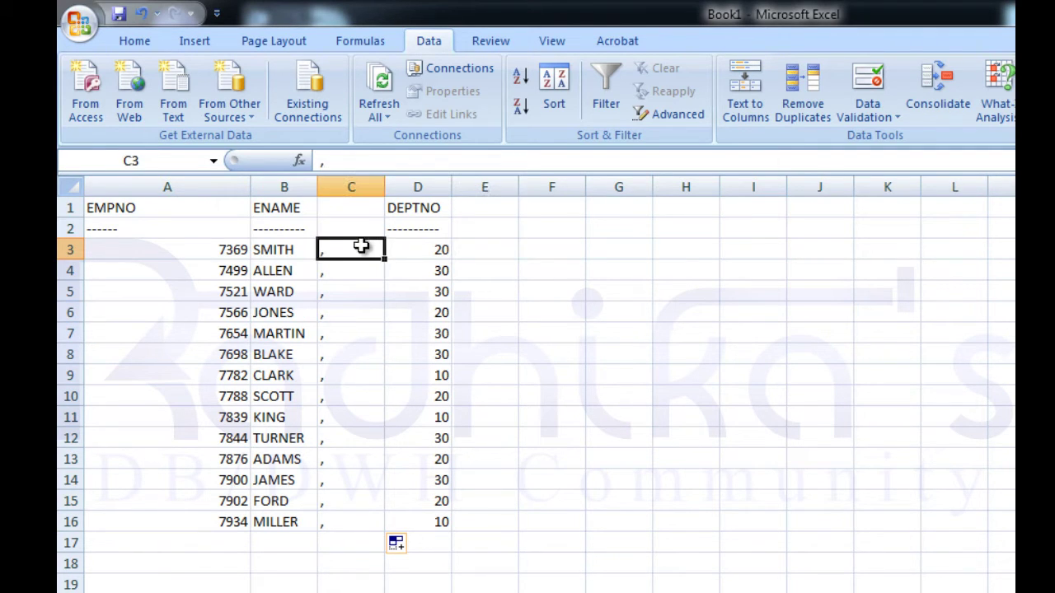
type("|")
key("Return")
left_click(360, 245)
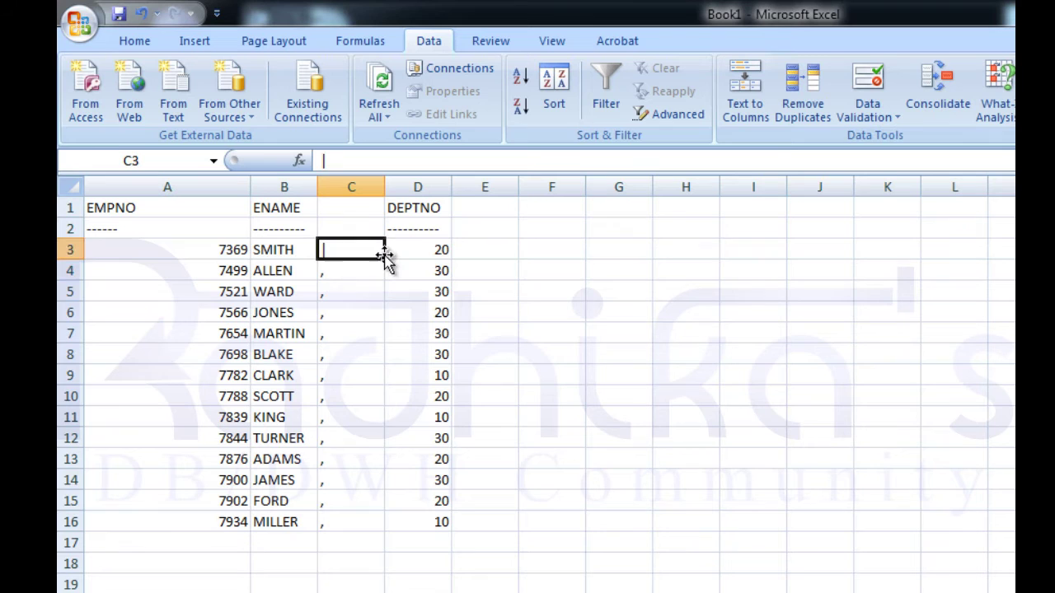
double_click(384, 259)
left_click(487, 248)
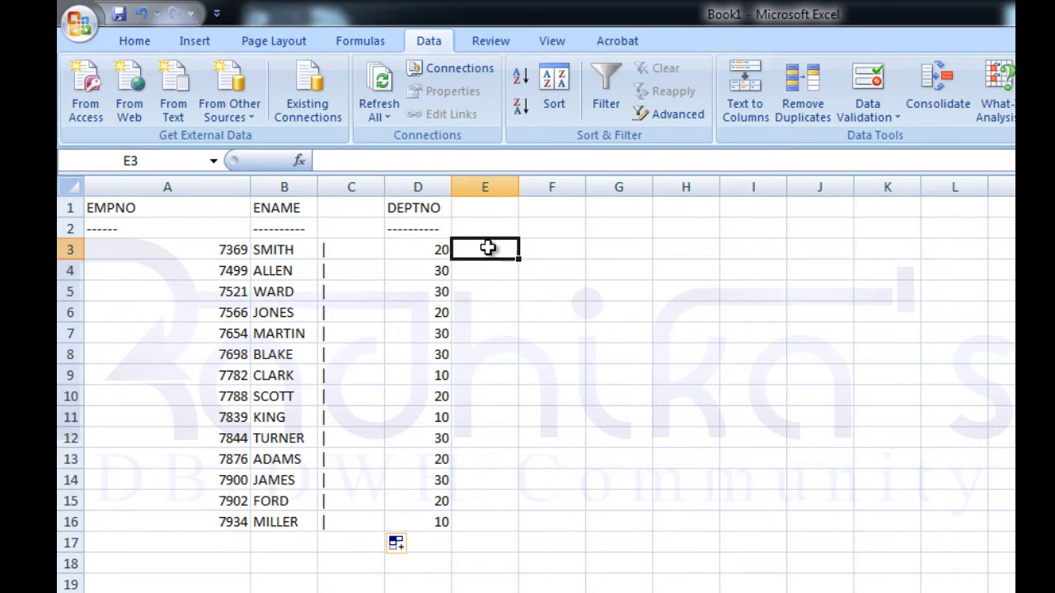
Step: Enter =CONCATENATE(B3,C3,D3) in E3 and widen column E
type("=con")
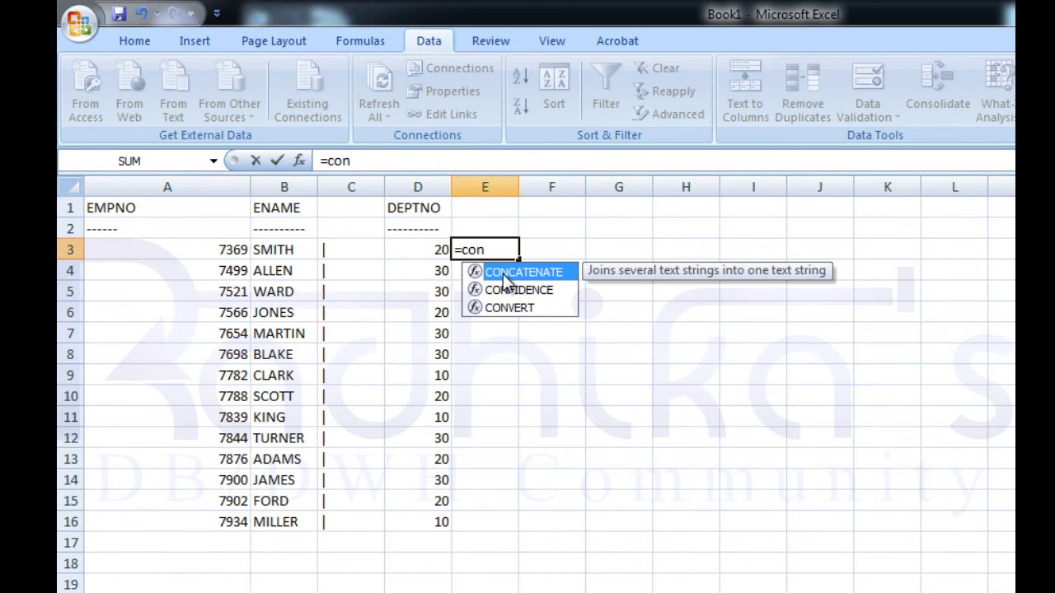
double_click(503, 275)
left_click(279, 249)
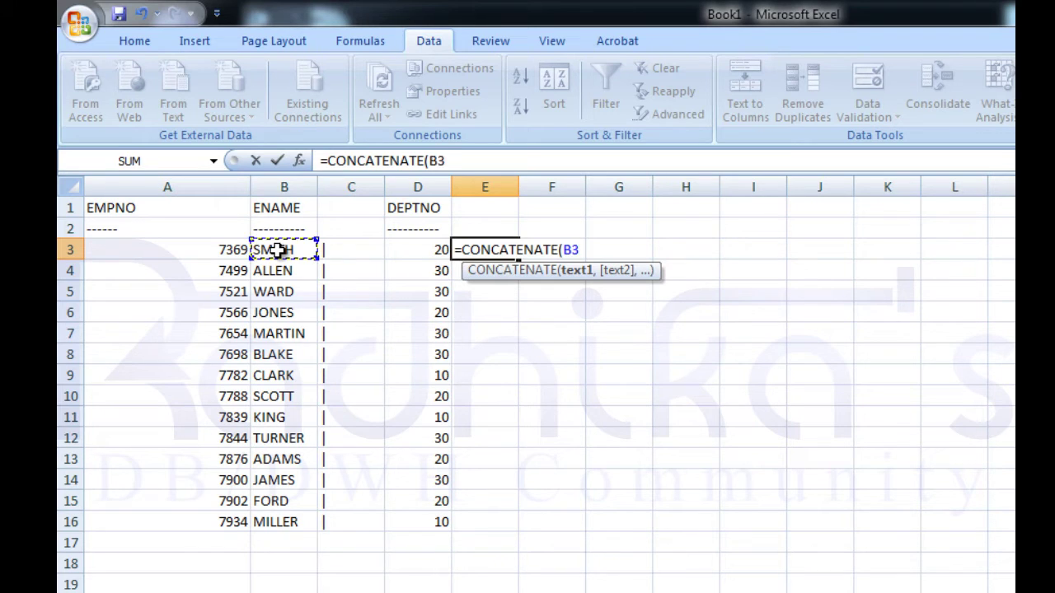
type(",")
left_click(351, 252)
type(",")
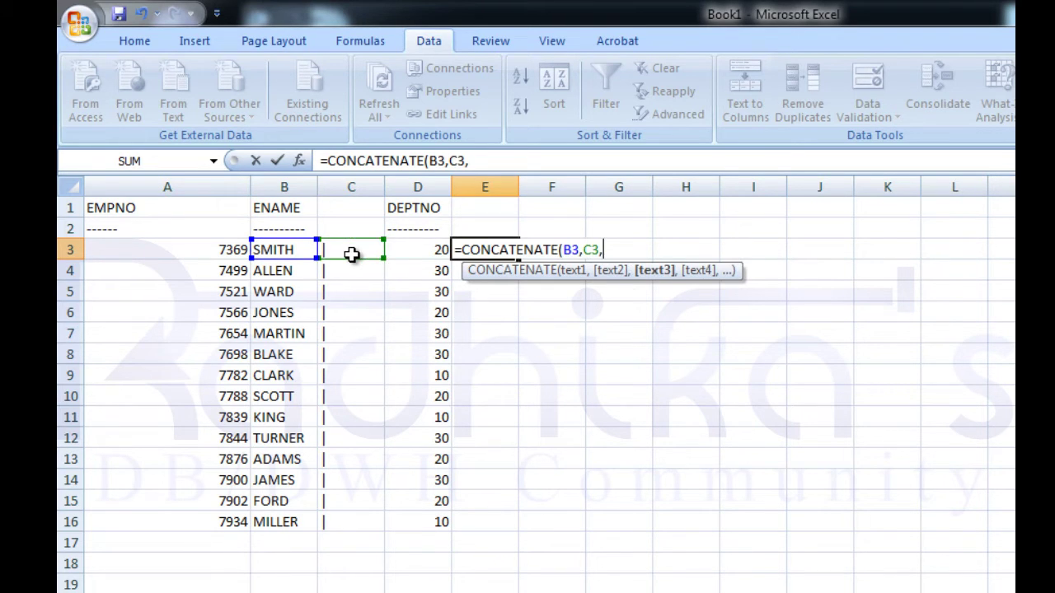
left_click(441, 250)
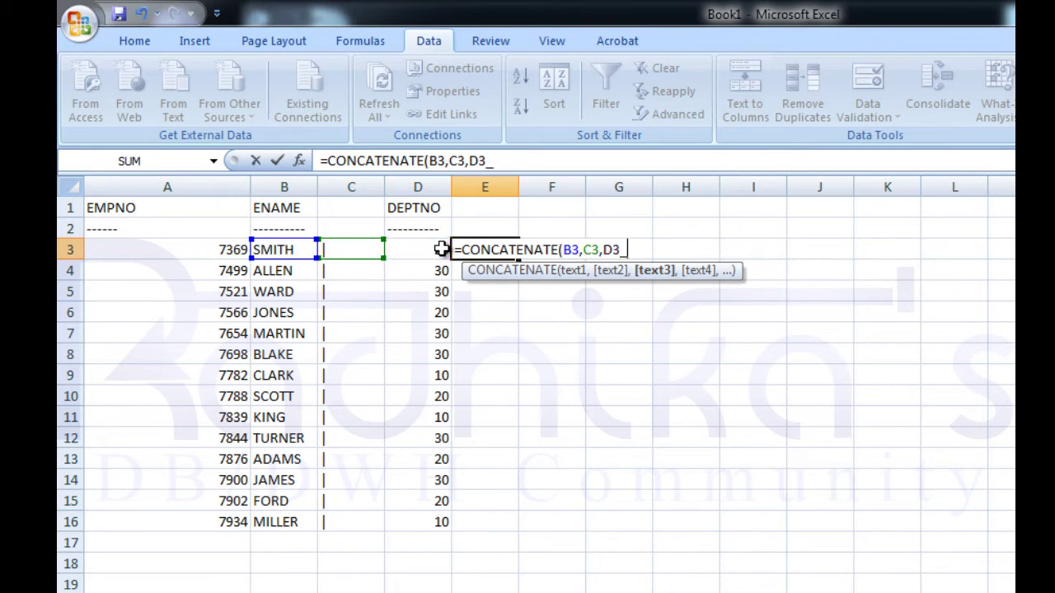
key("Return")
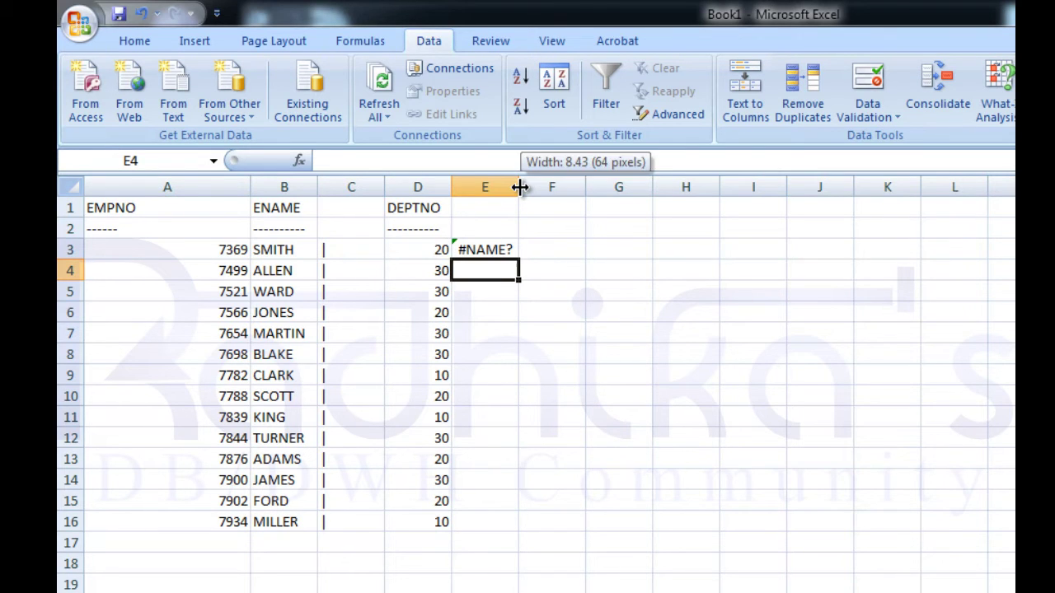
left_click_drag(519, 188, 593, 187)
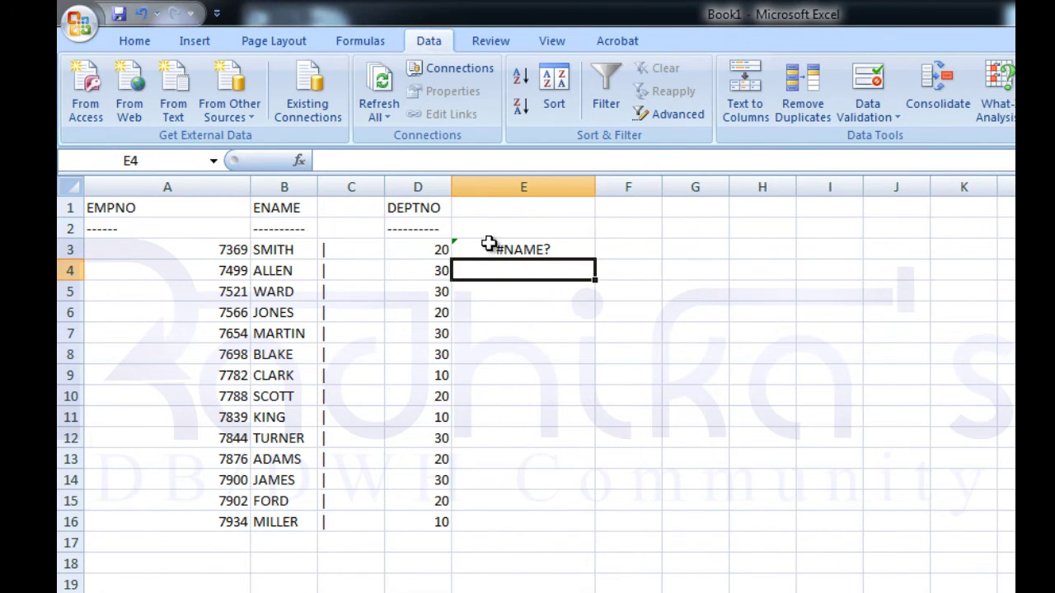
Step: Correct the E3 formula so it shows SMITH|20, then fill it down to row 16
left_click(440, 250)
left_click(491, 259)
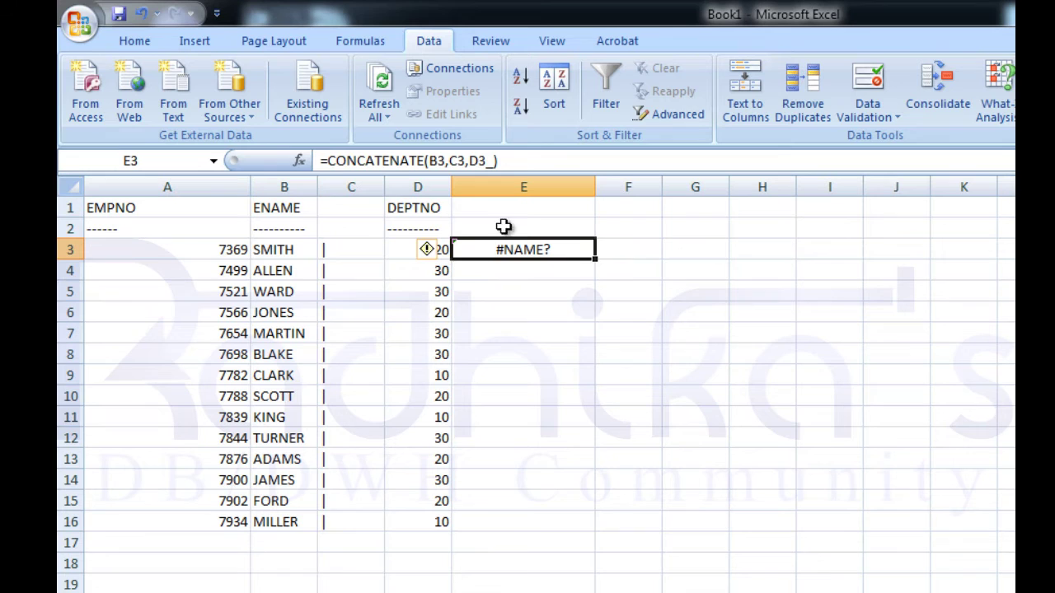
left_click(495, 160)
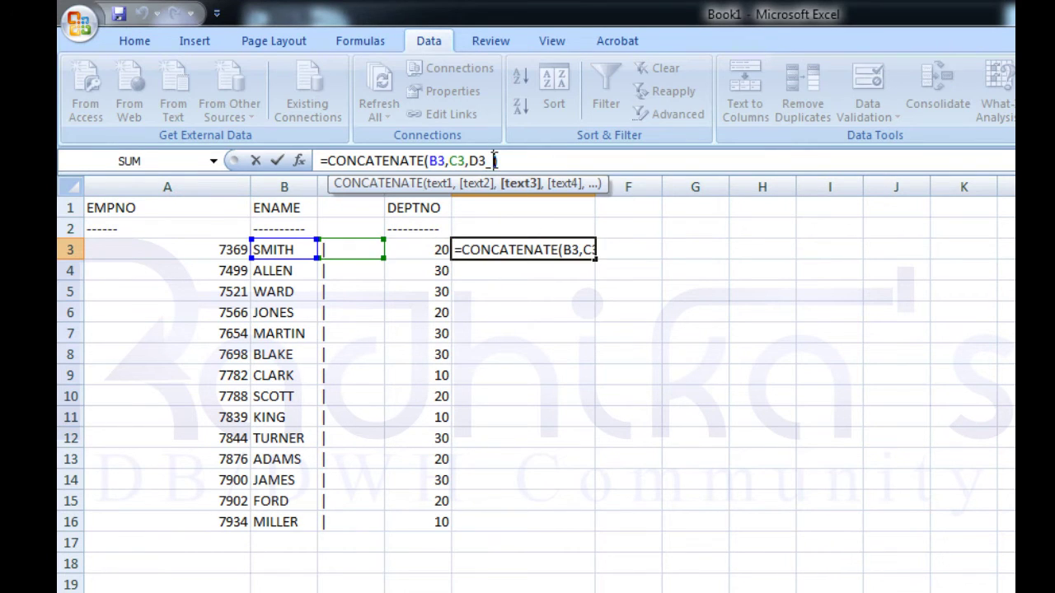
key("Return")
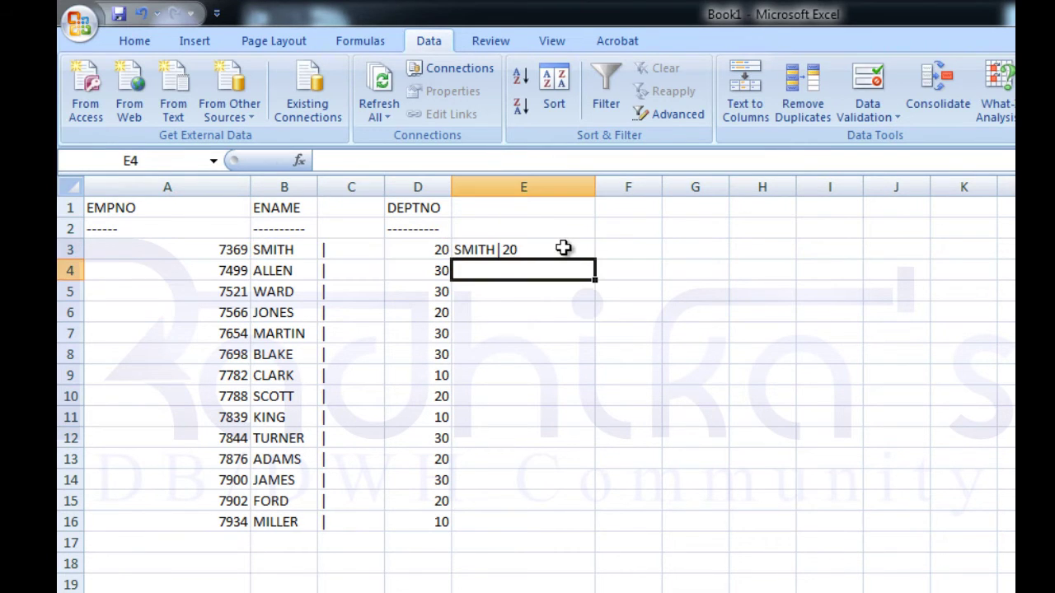
mouse_move(563, 247)
left_mouse_down()
mouse_move(596, 261)
mouse_move(581, 258)
left_mouse_up()
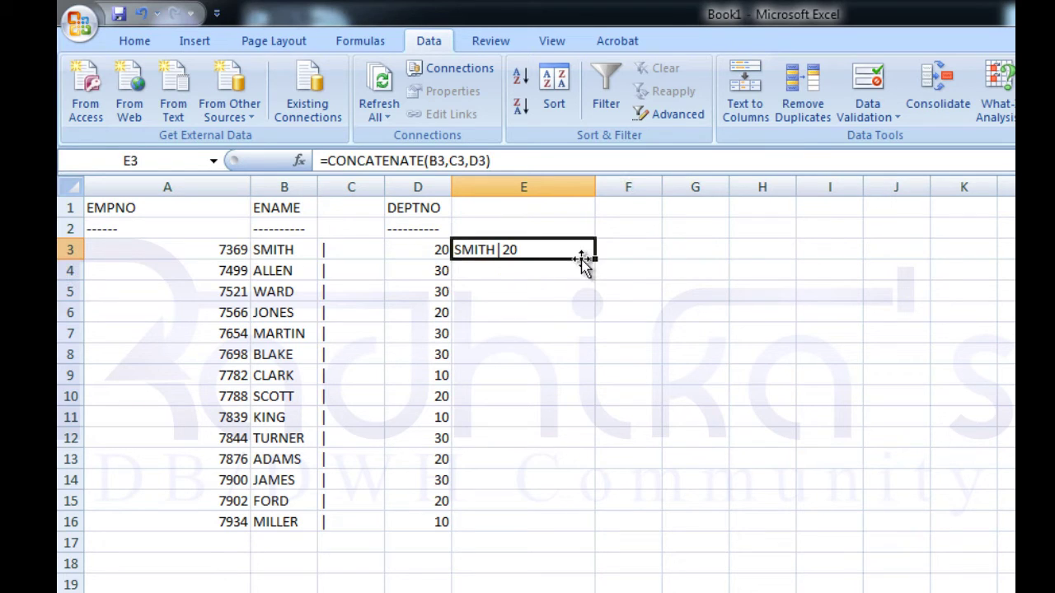
double_click(593, 260)
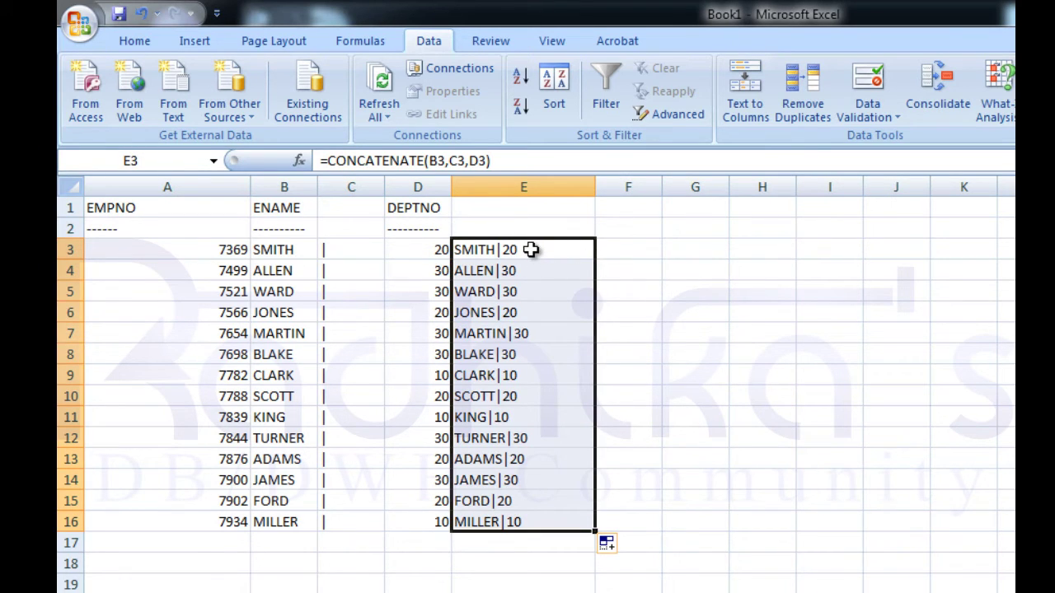
Step: Copy the joined name|deptno entries and paste them as values into column F
key("ctrl+c")
left_click(616, 246)
right_click(618, 247)
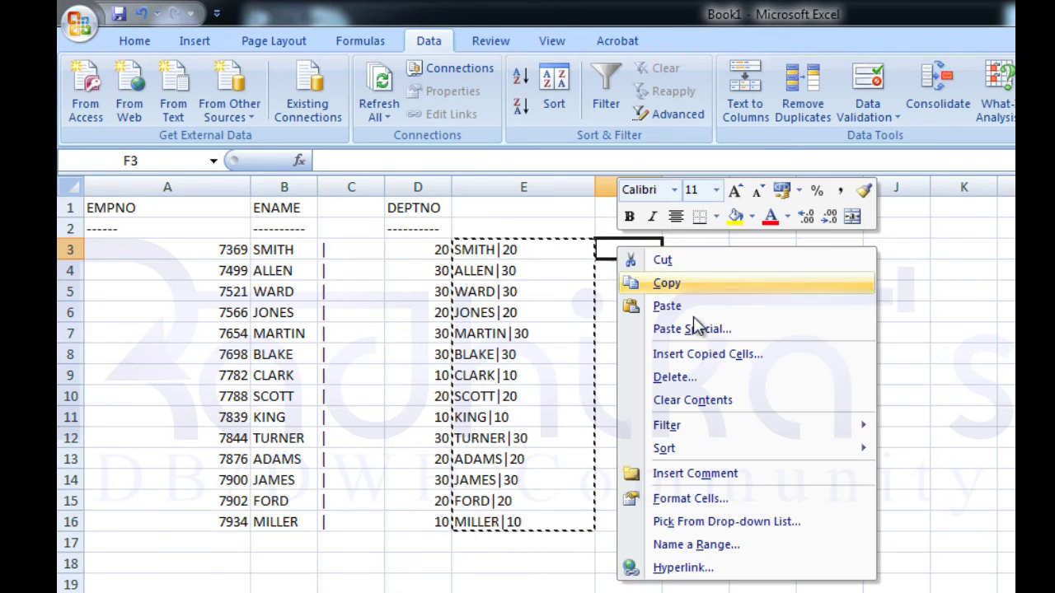
left_click(704, 328)
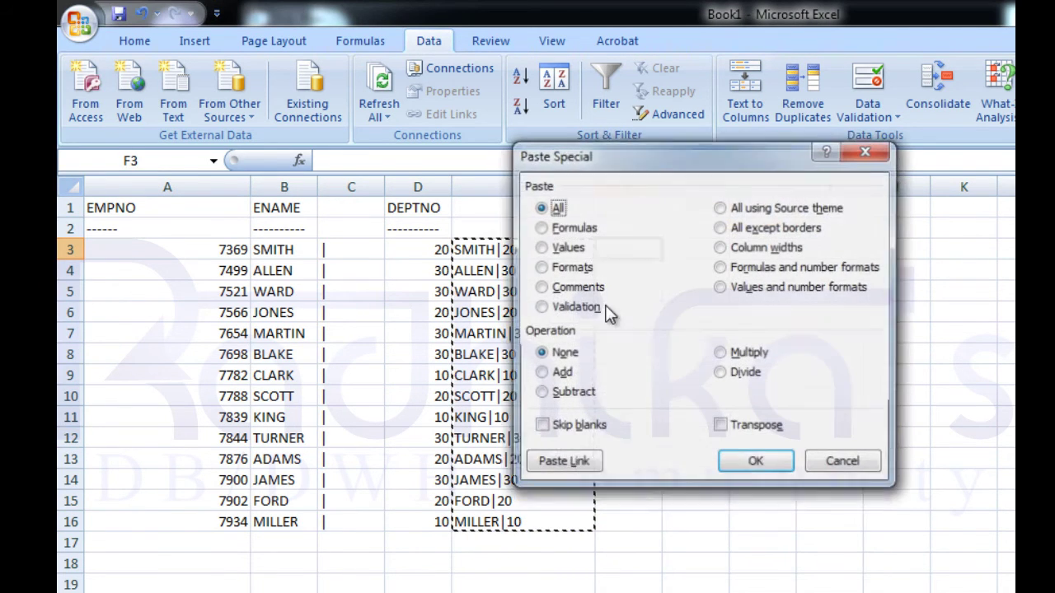
left_click(567, 249)
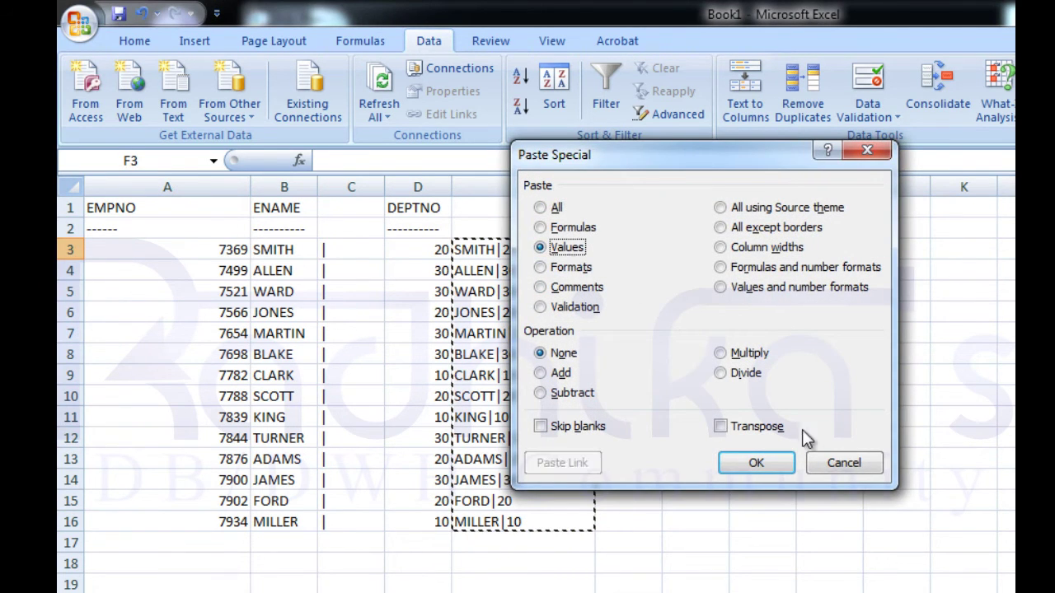
left_click(756, 463)
Step: Delete the formula column E and autofit the new column E of values
right_click(525, 186)
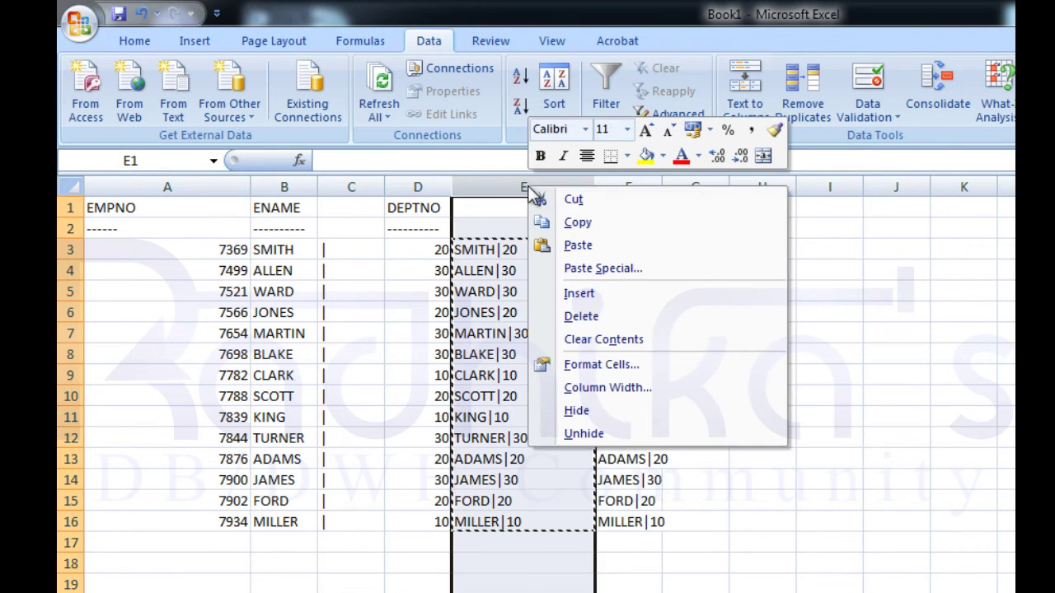
left_click(603, 317)
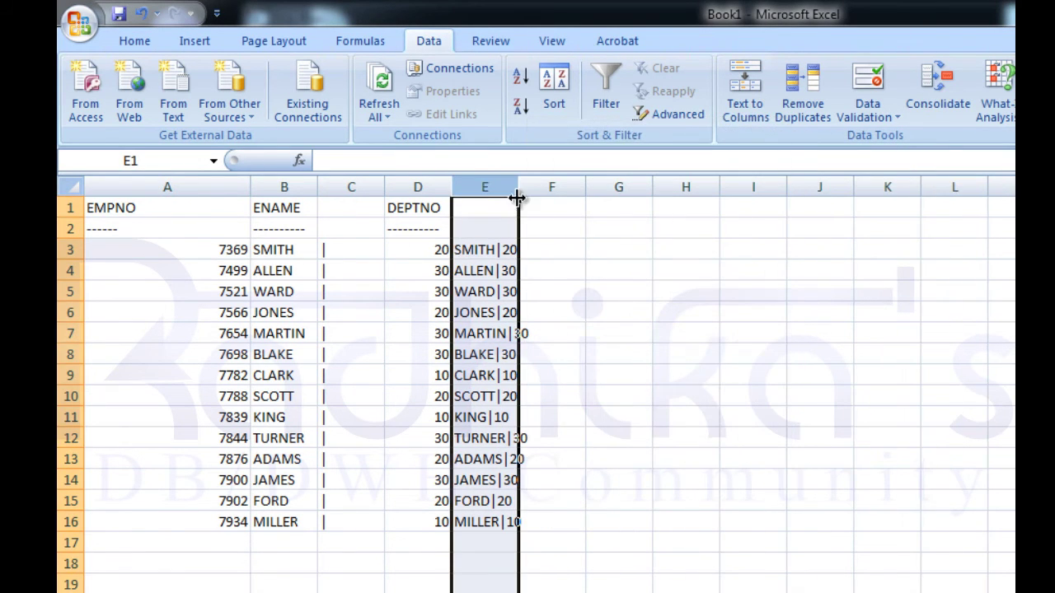
double_click(518, 187)
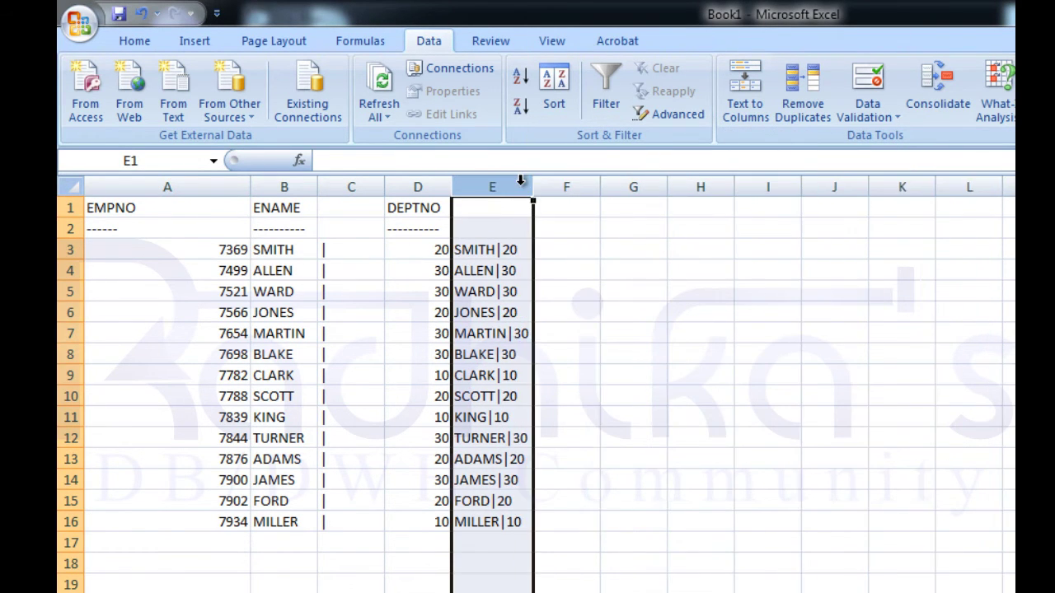
left_click(505, 249)
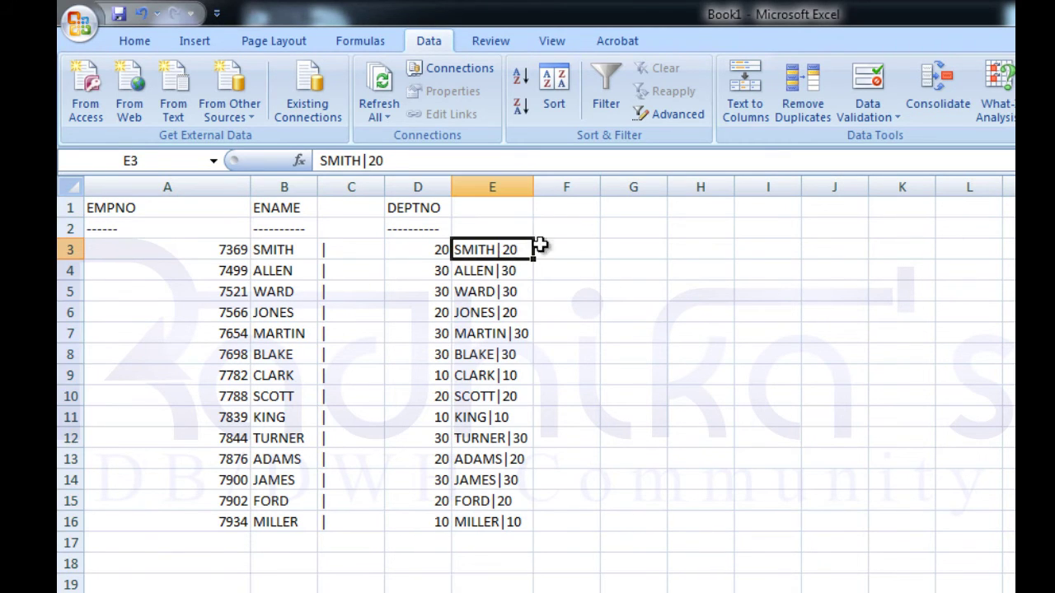
left_click(492, 187)
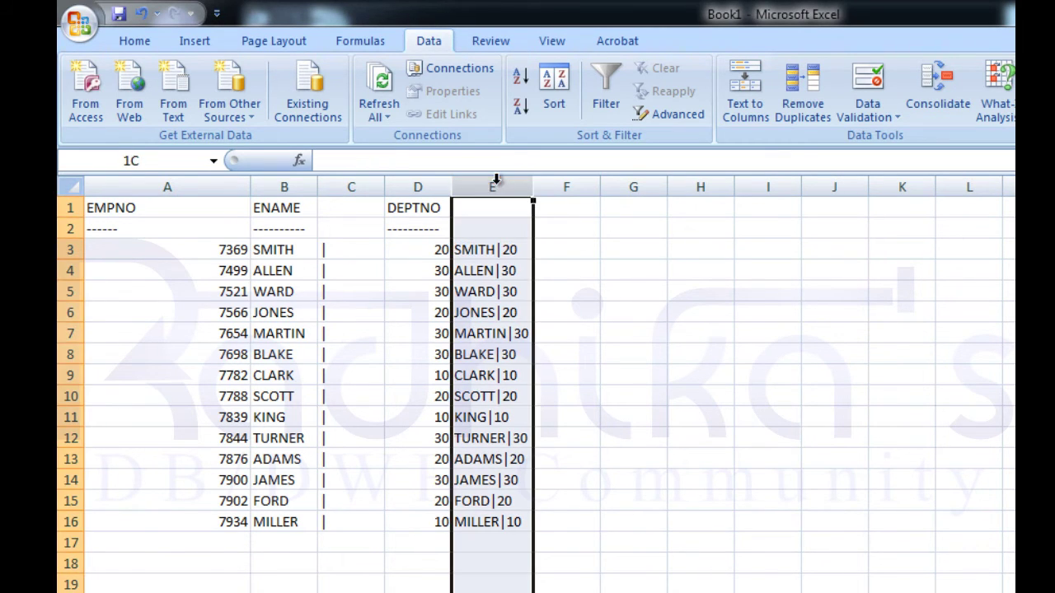
Step: Run Text to Columns on column E with | as the Other delimiter instead of Space
left_click(766, 111)
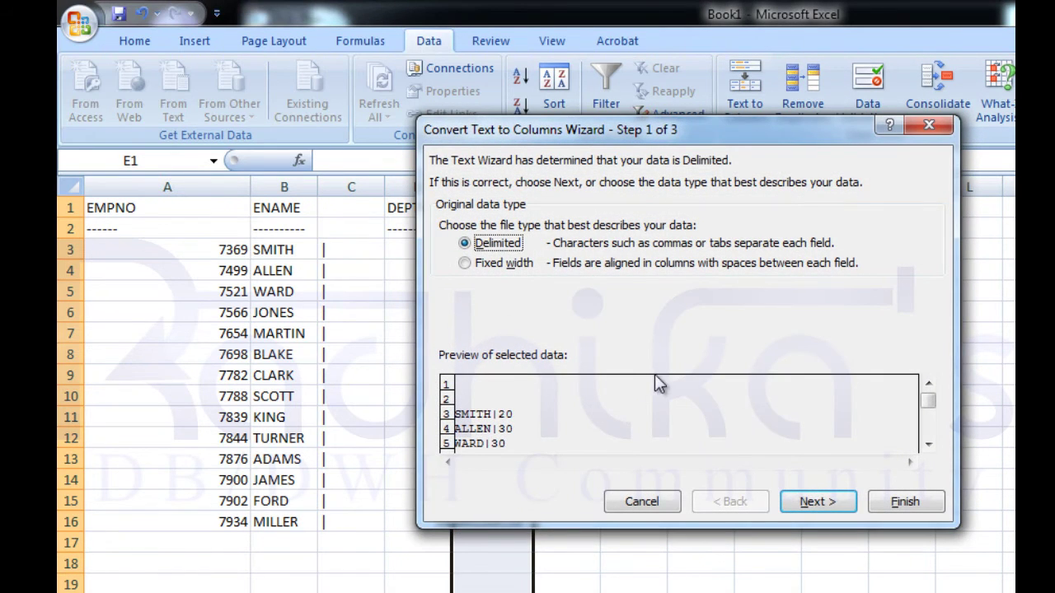
left_click(813, 504)
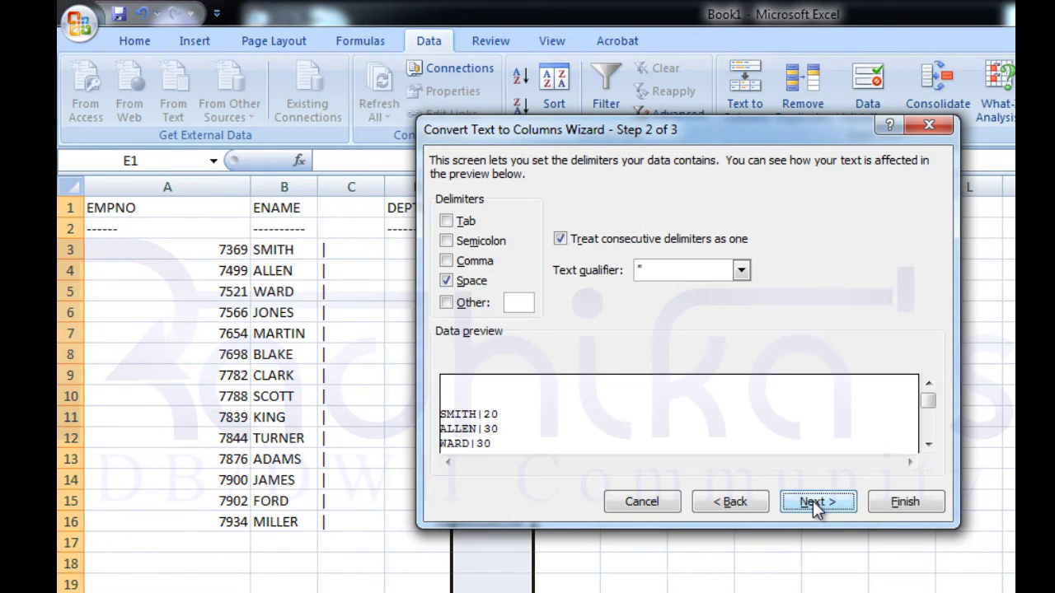
left_click(461, 302)
left_click(460, 279)
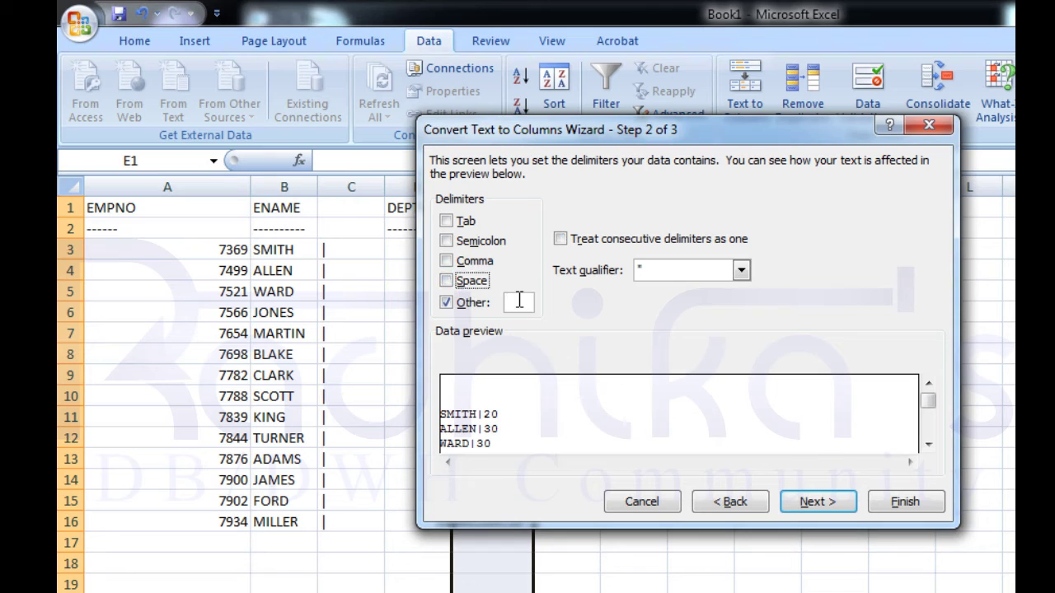
left_click(519, 301)
type("|")
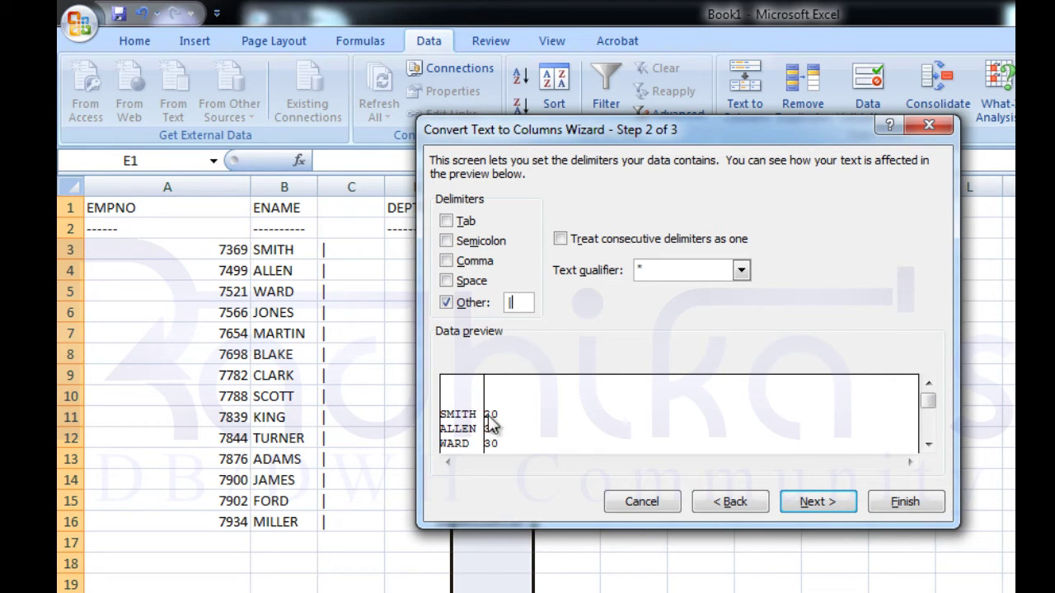
left_click(820, 502)
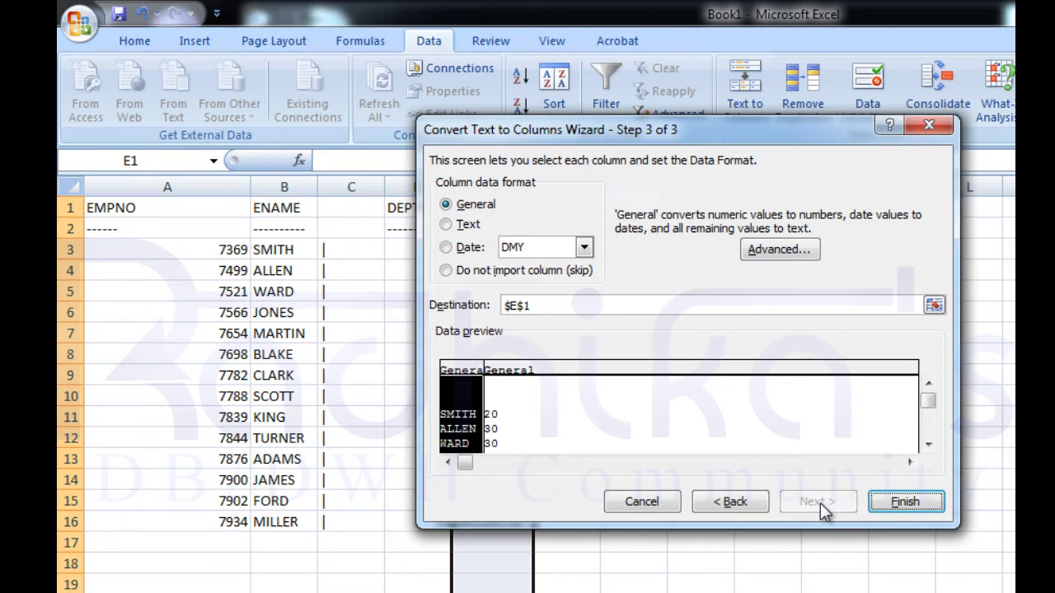
left_click(901, 500)
left_click(632, 280)
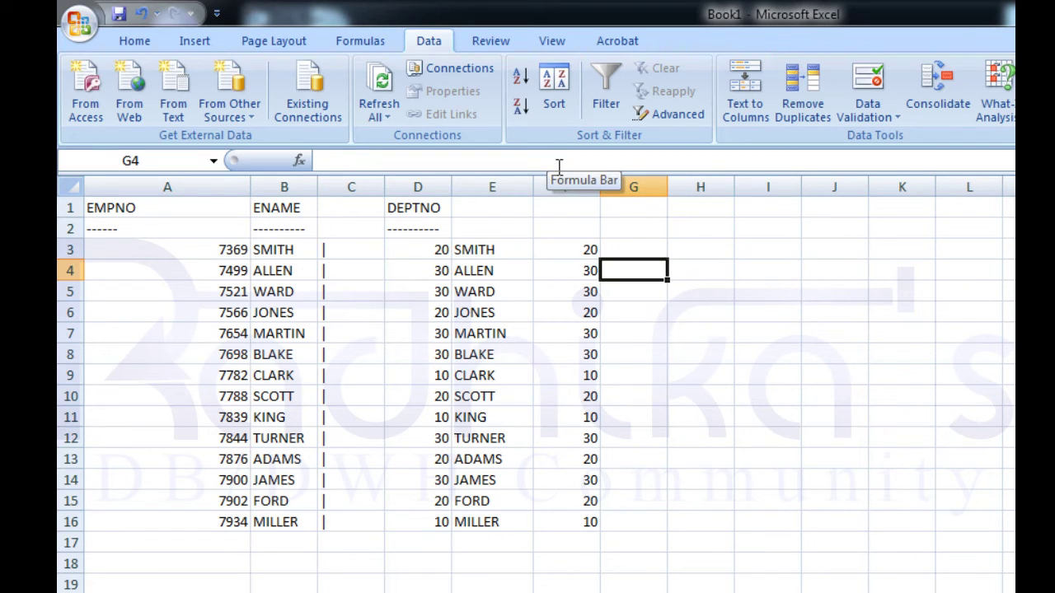
Step: Check the split names and department numbers in cells E3, F3 and F8
left_click(501, 250)
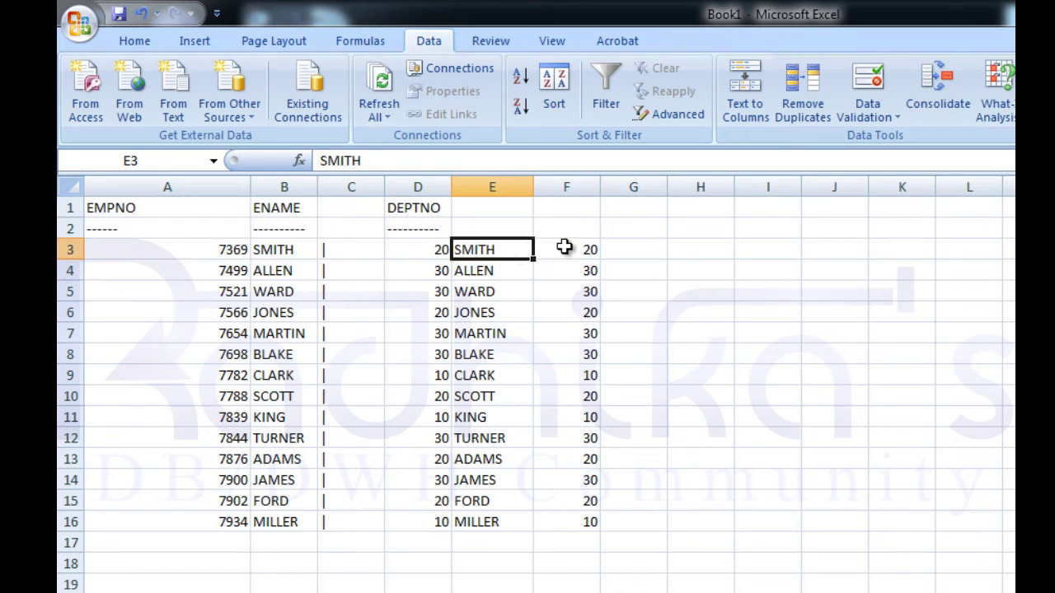
left_click(551, 247)
left_click(521, 251)
left_click(547, 347)
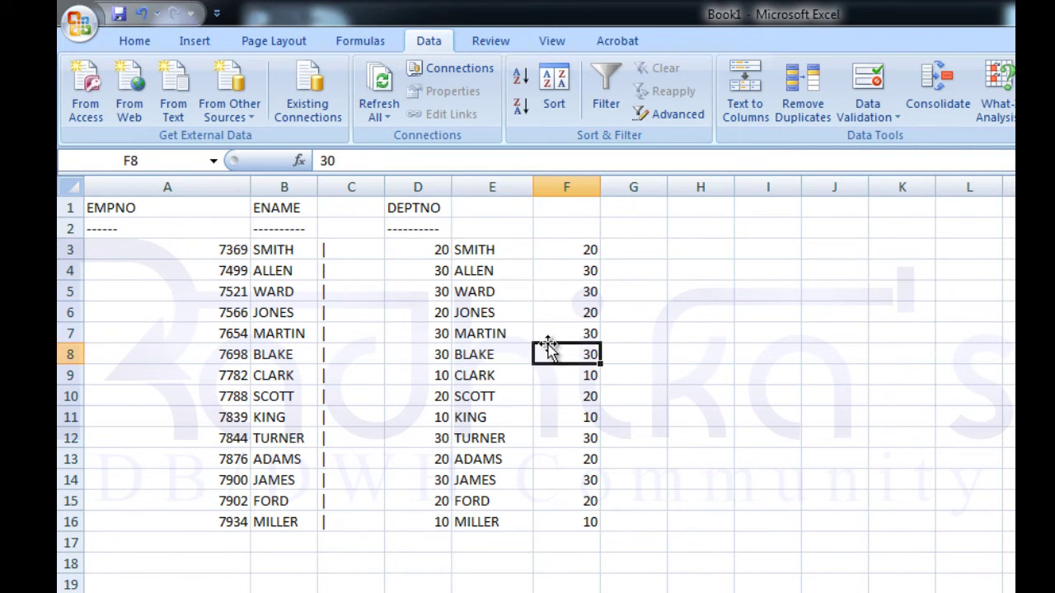
left_click(511, 245)
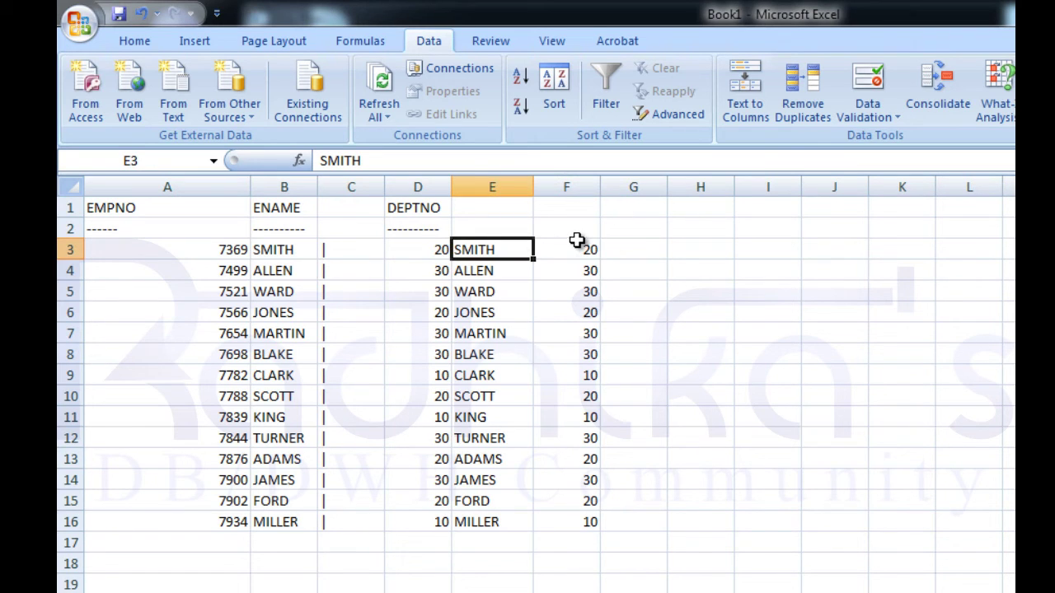
left_click(578, 242)
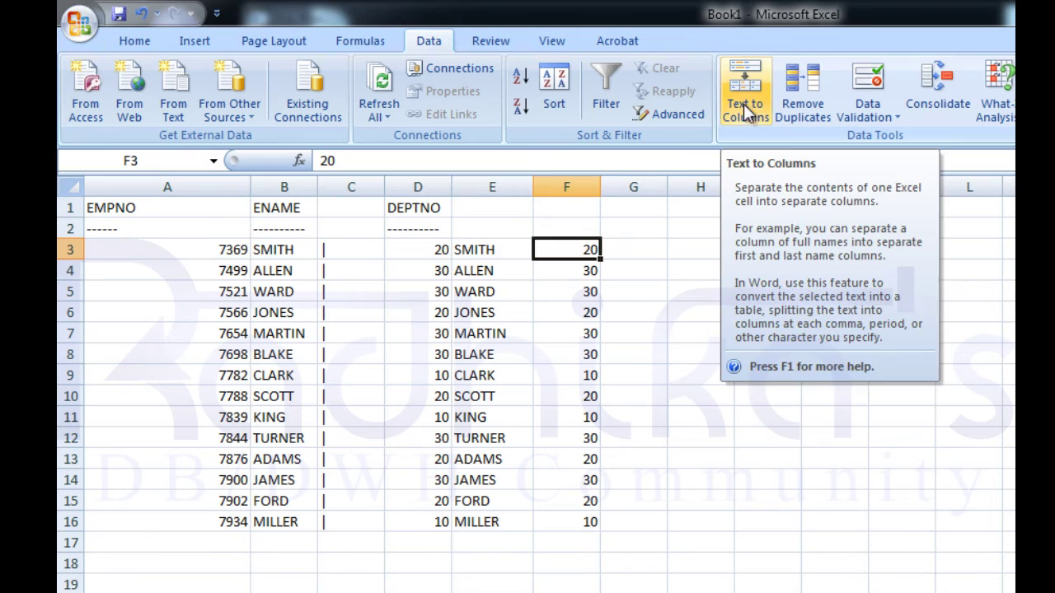
Step: Delete column F of department numbers and select the names in column E
left_click(484, 180)
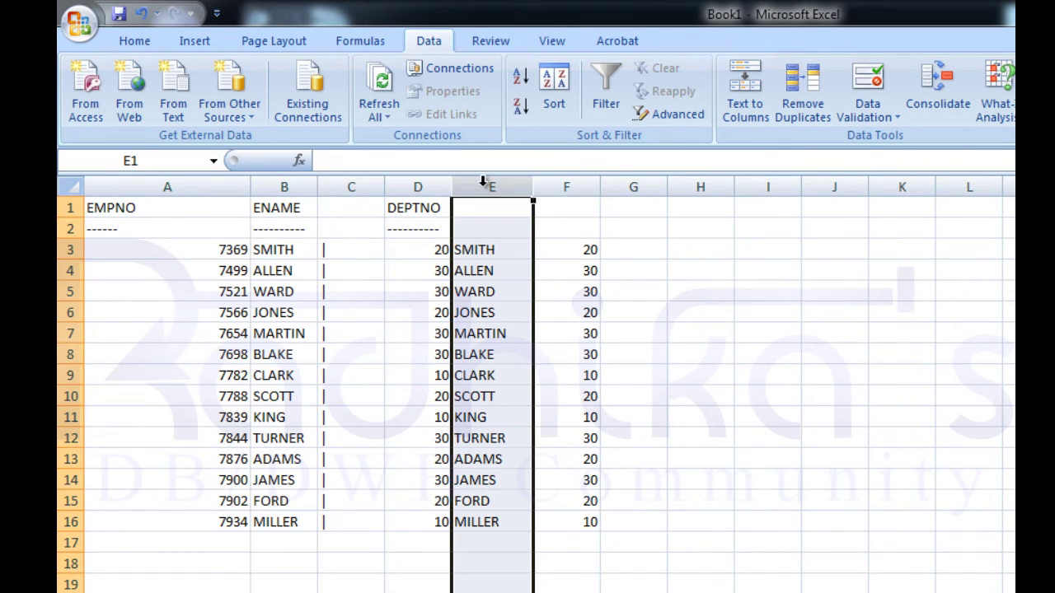
left_click(570, 183)
right_click(572, 185)
left_click(687, 319)
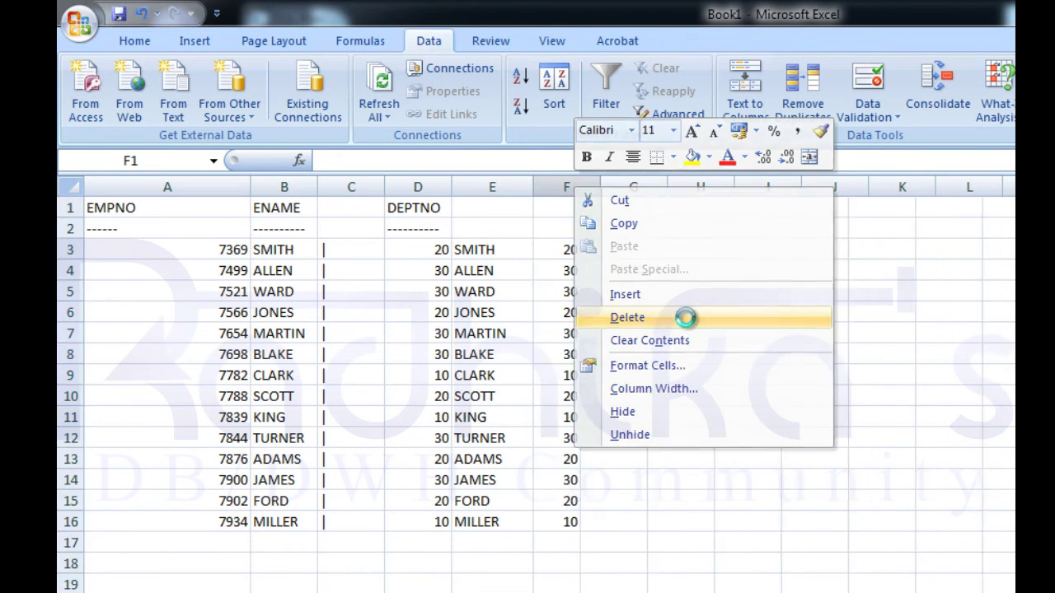
left_click(502, 171)
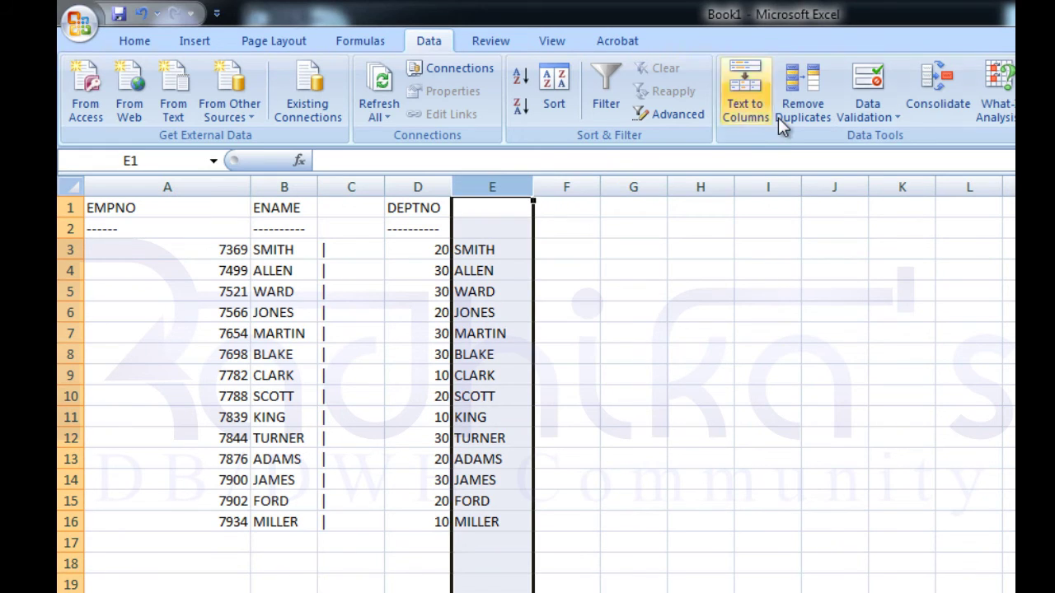
Step: Split the column E names with fixed-width breaks after each character into single-letter columns E through I
left_click(752, 112)
left_click(484, 262)
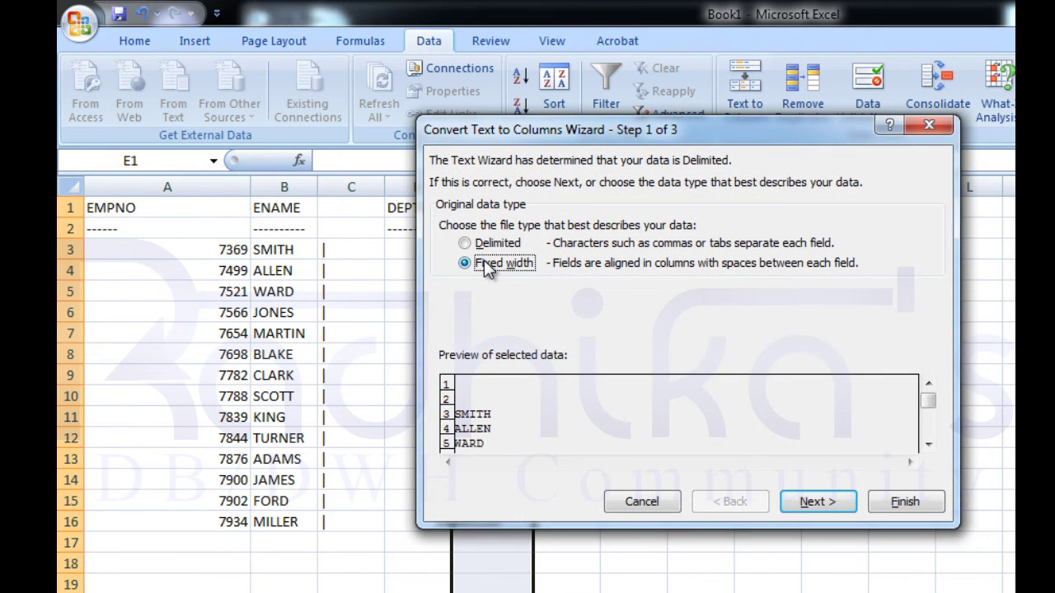
left_click(810, 506)
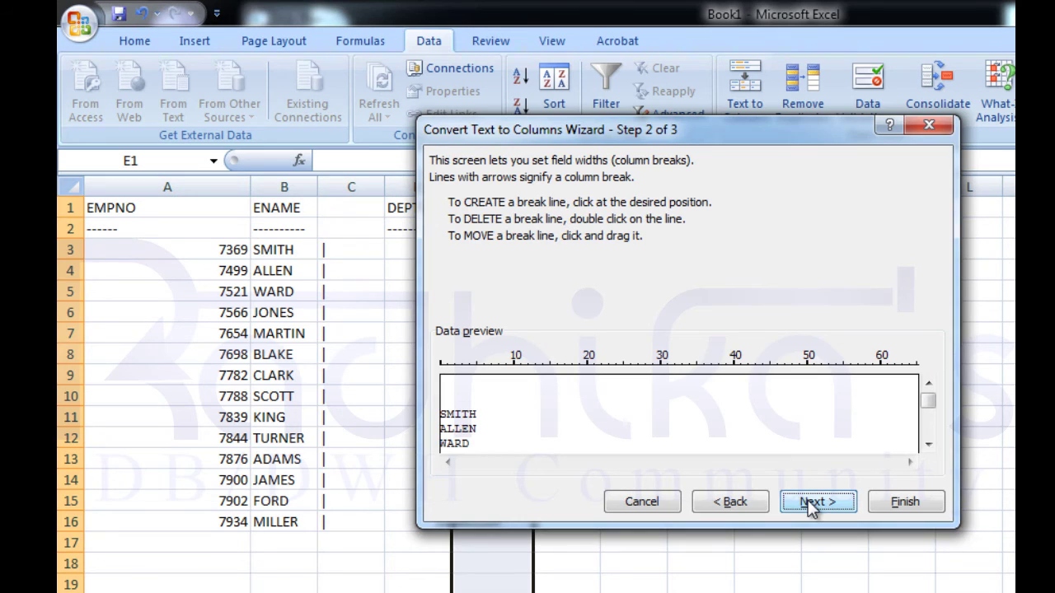
left_click(461, 372)
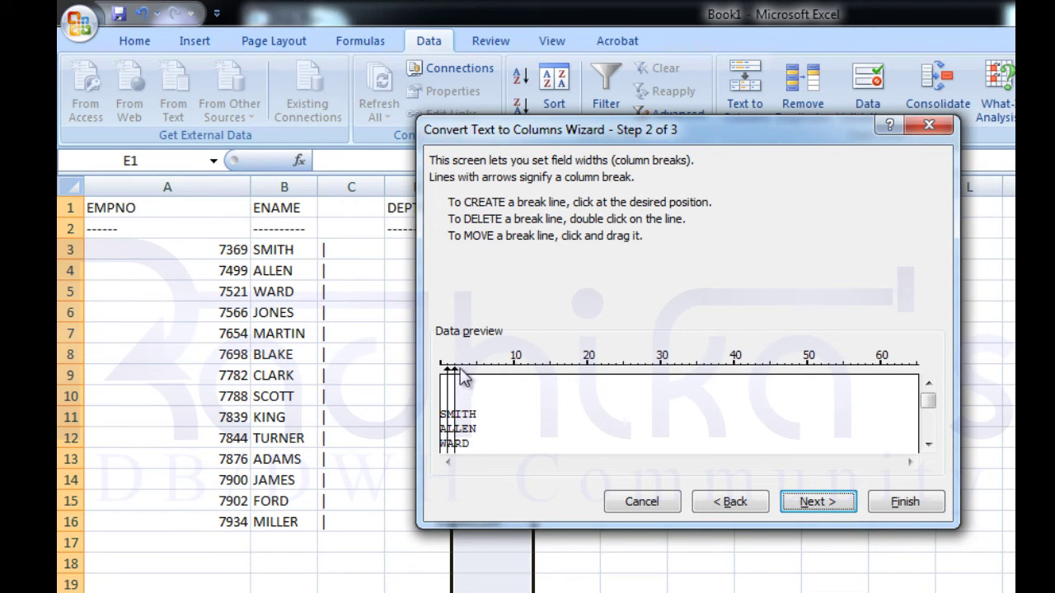
left_click(461, 372)
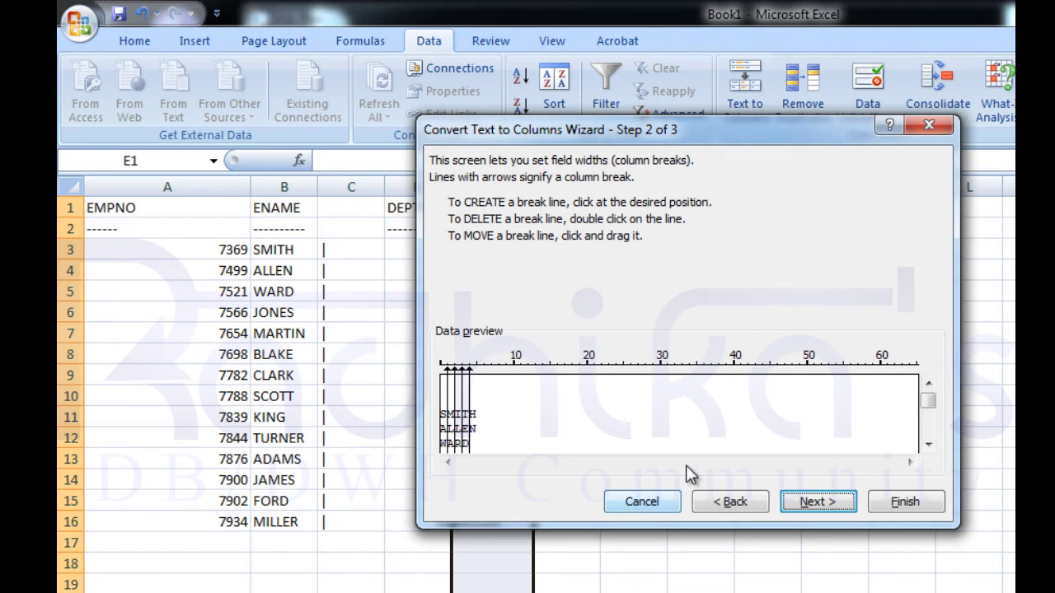
left_click(849, 504)
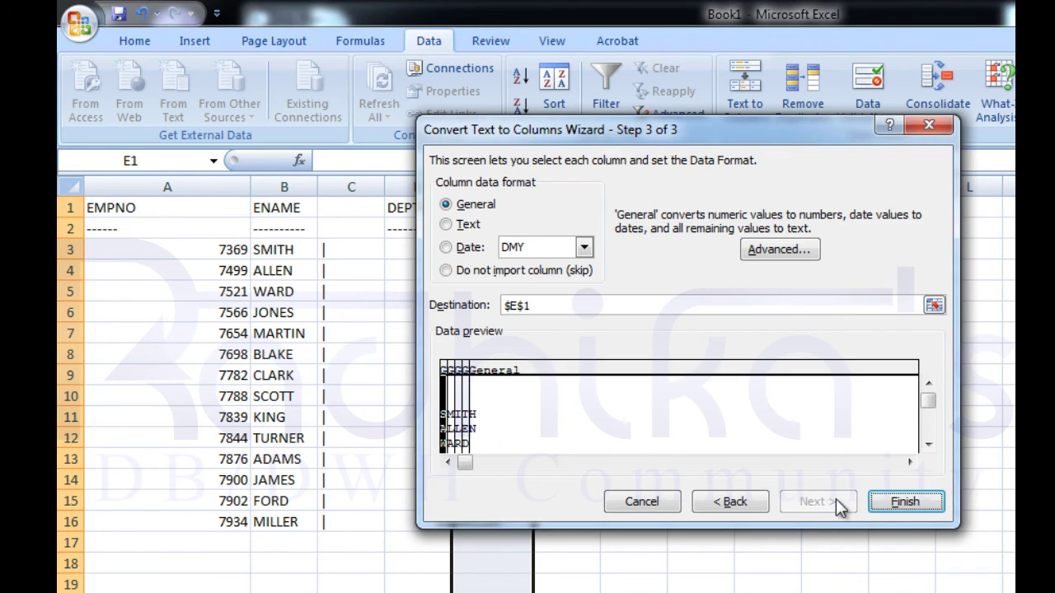
left_click(905, 503)
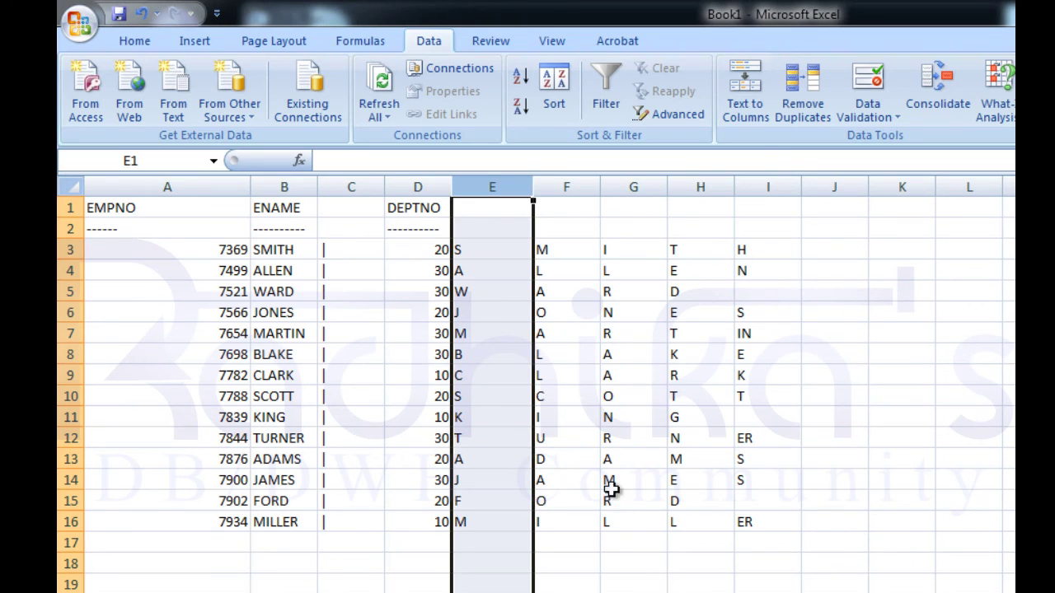
left_click(519, 254)
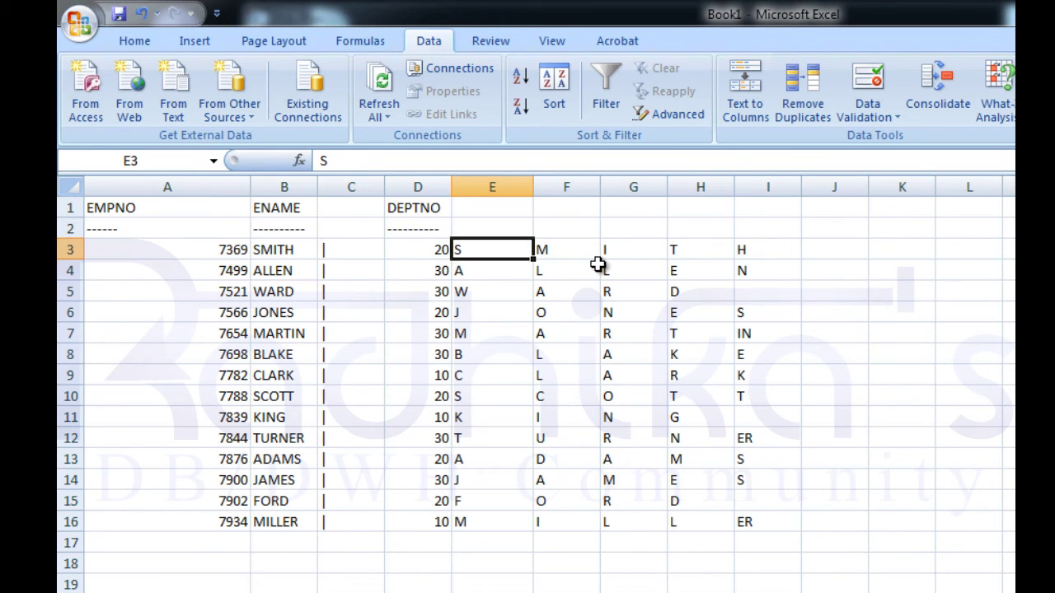
left_click(167, 181)
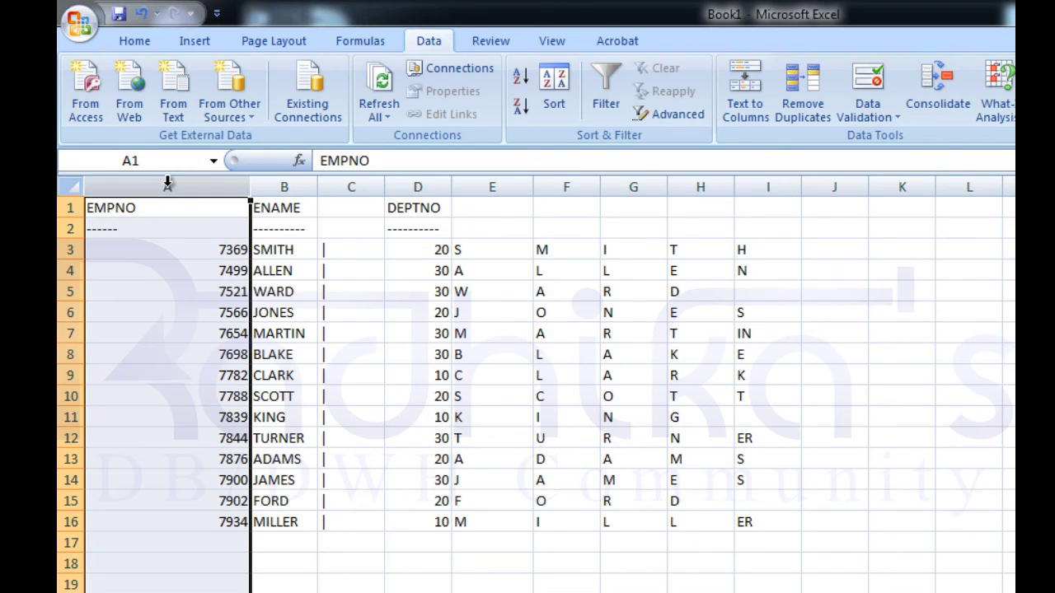
left_click(302, 183)
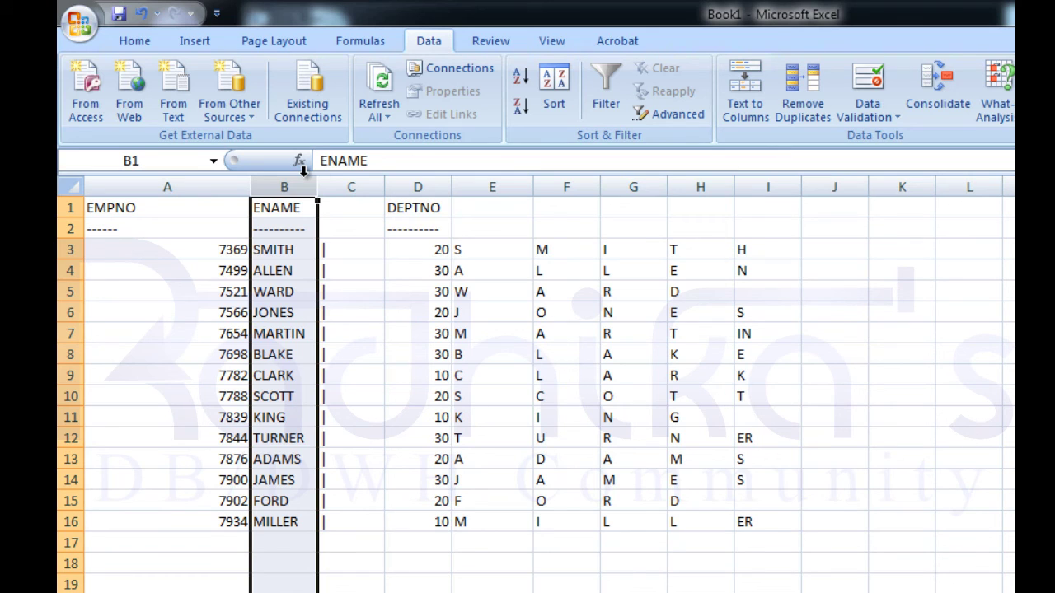
left_click(744, 95)
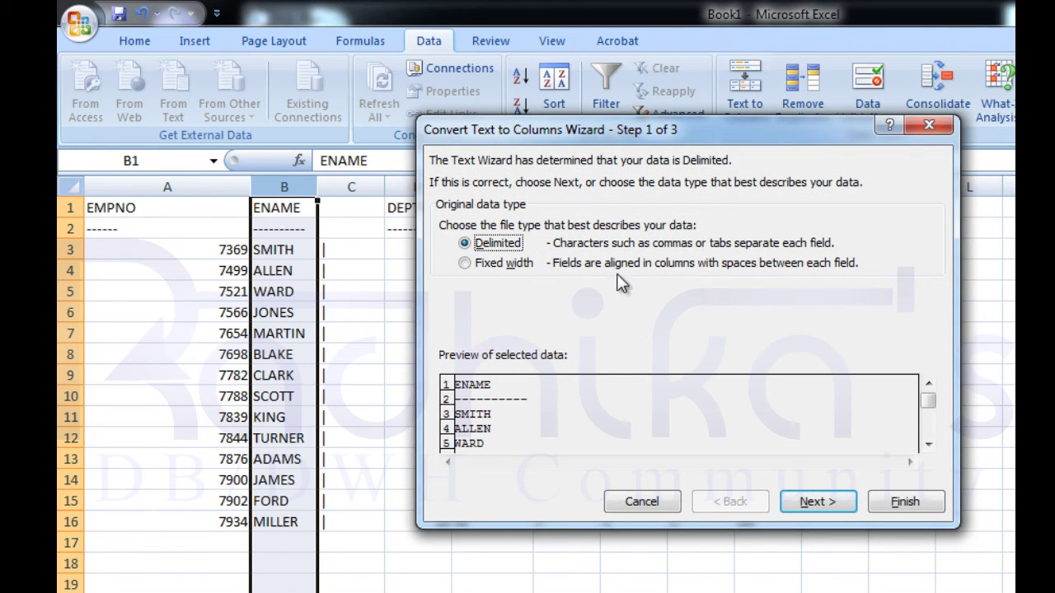
left_click(929, 124)
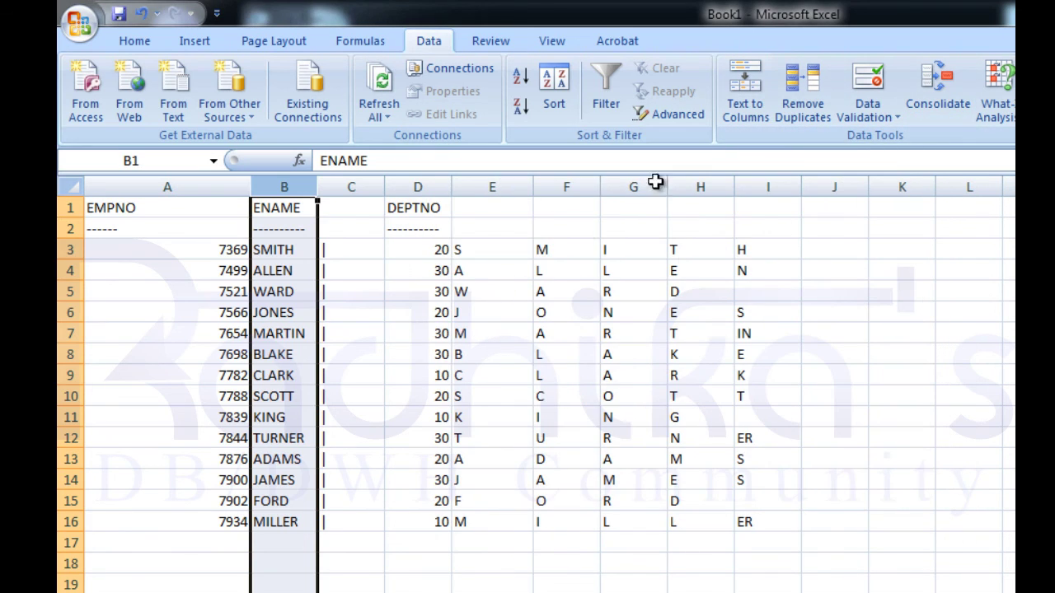
left_click(544, 249)
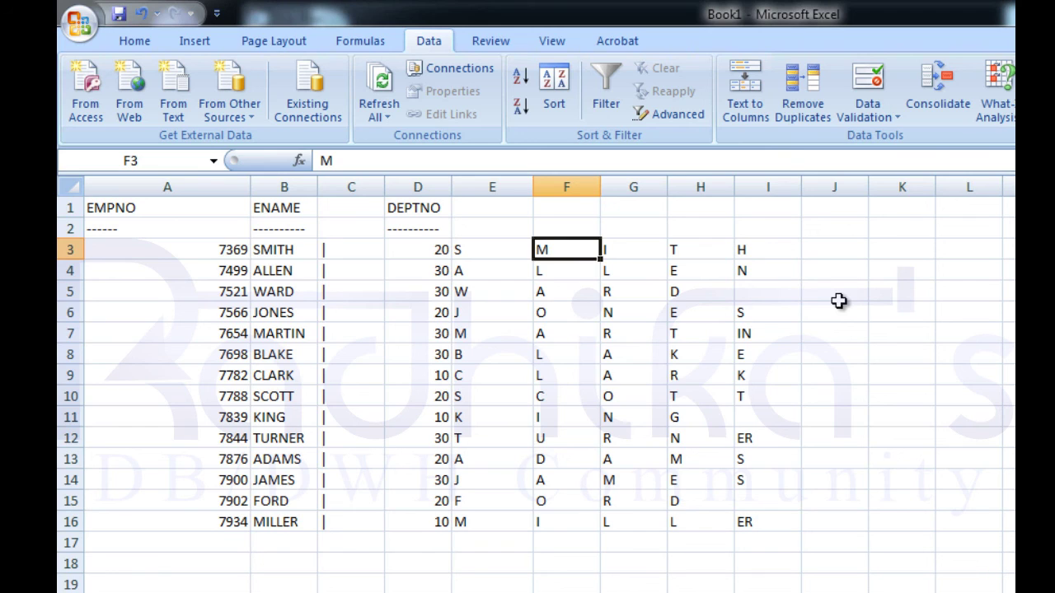
left_click(758, 299)
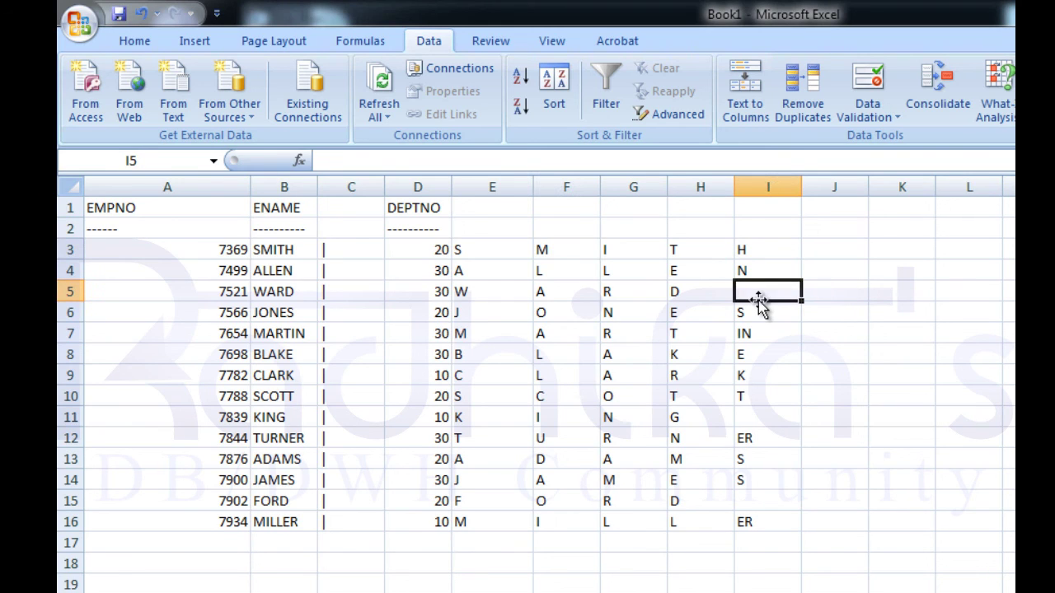